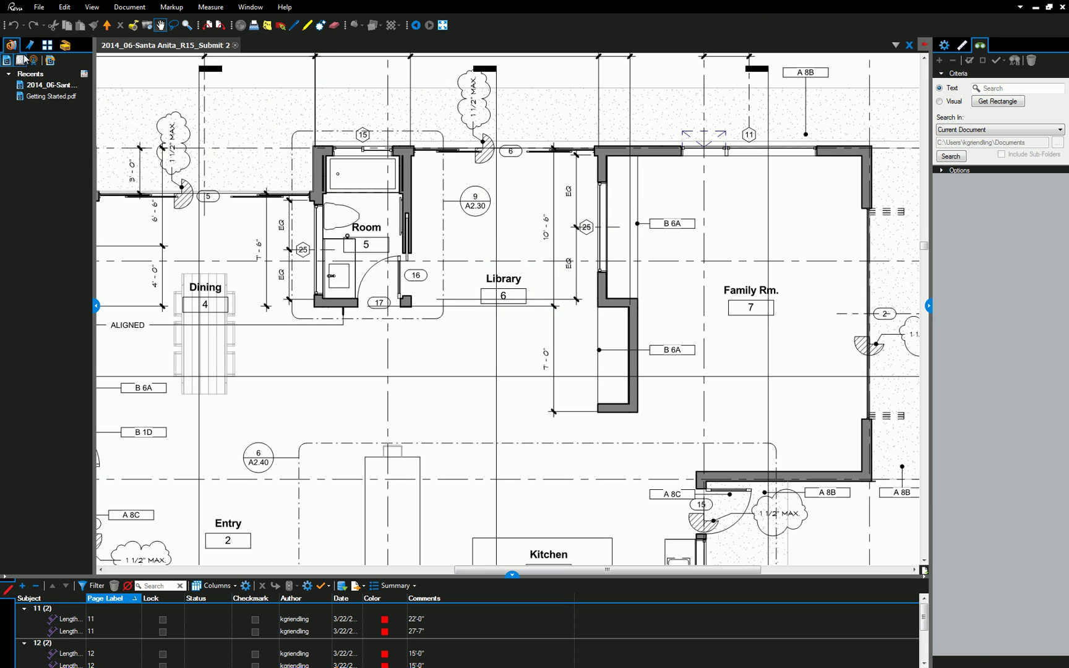
# Show the Santa Anita set's page thumbnails and scroll down to pages 11–16.
pyautogui.click(46, 47)
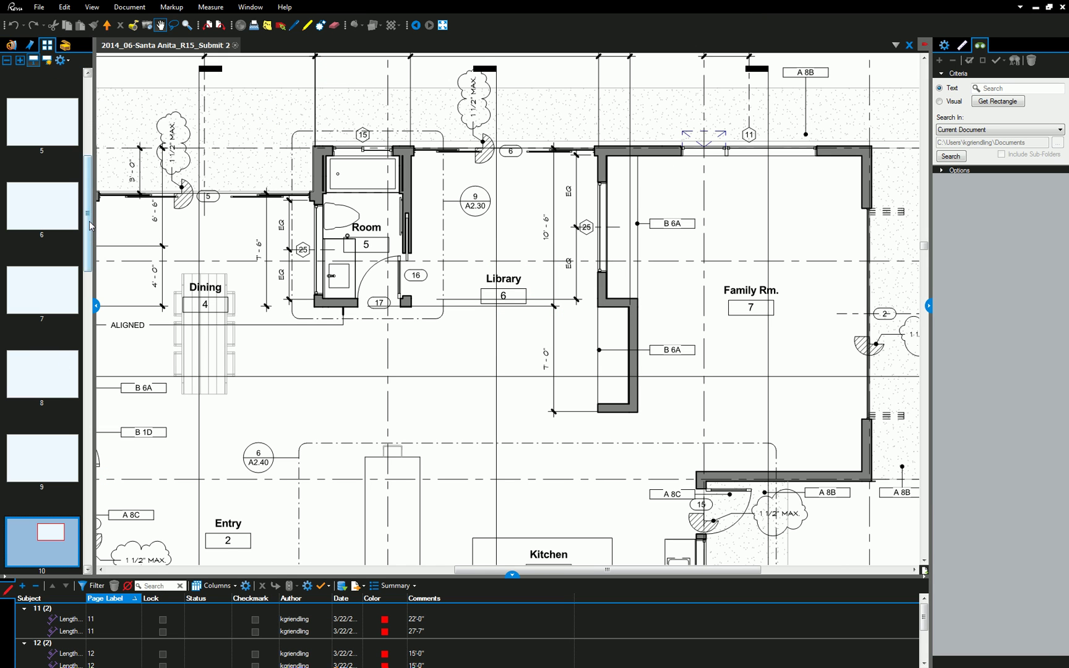
pyautogui.scroll(-2, 90, 226)
pyautogui.scroll(-4, 71, 247)
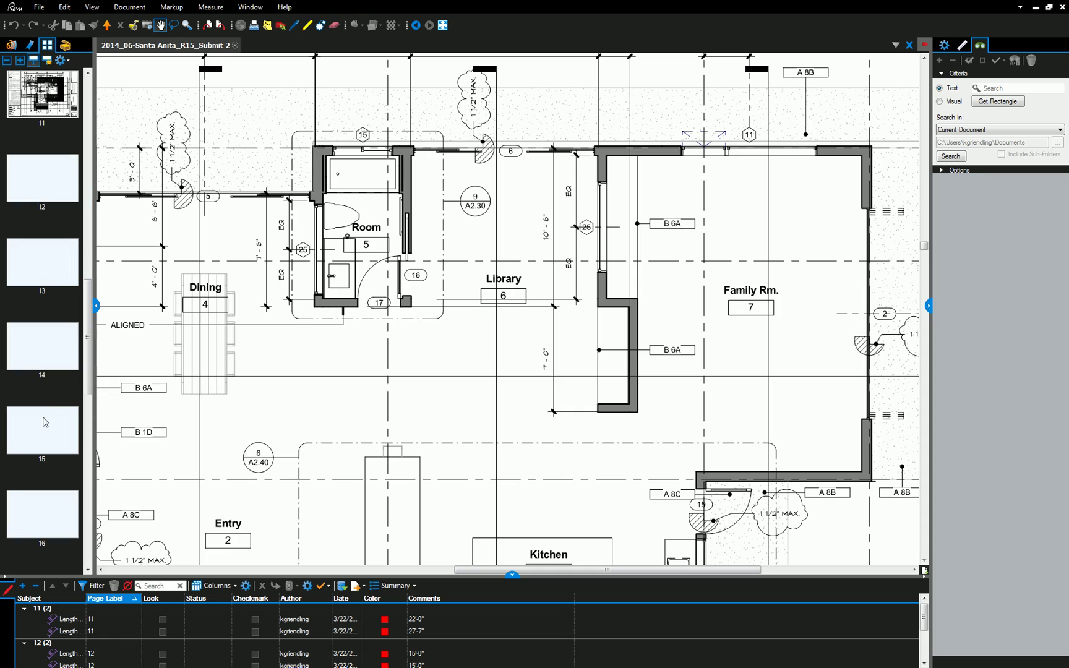
# Open the page 12 Roof Plan and zoom in on its 3" / 12" slope arrow.
pyautogui.click(43, 178)
pyautogui.scroll(-5, 446, 421)
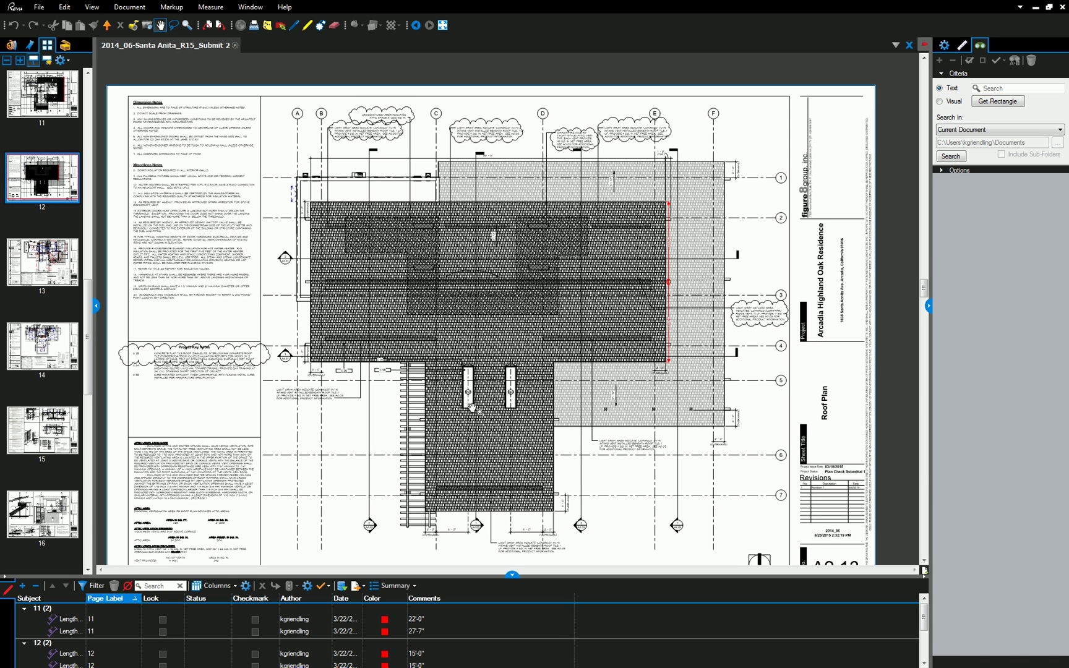
pyautogui.scroll(5, 485, 238)
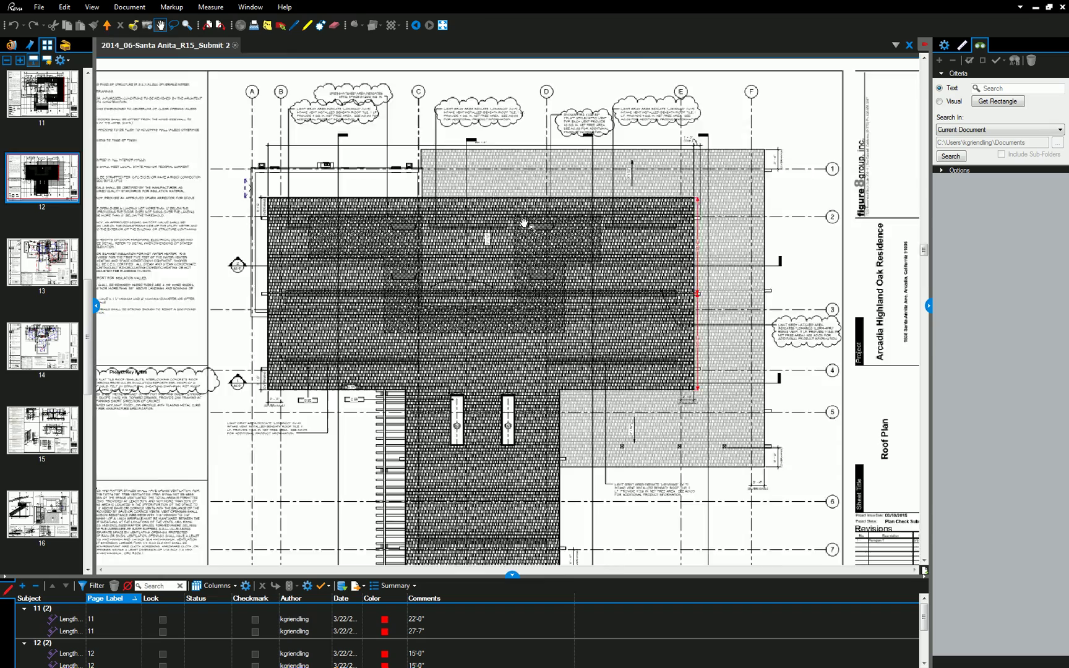
pyautogui.scroll(-5, 443, 241)
pyautogui.scroll(5, 445, 285)
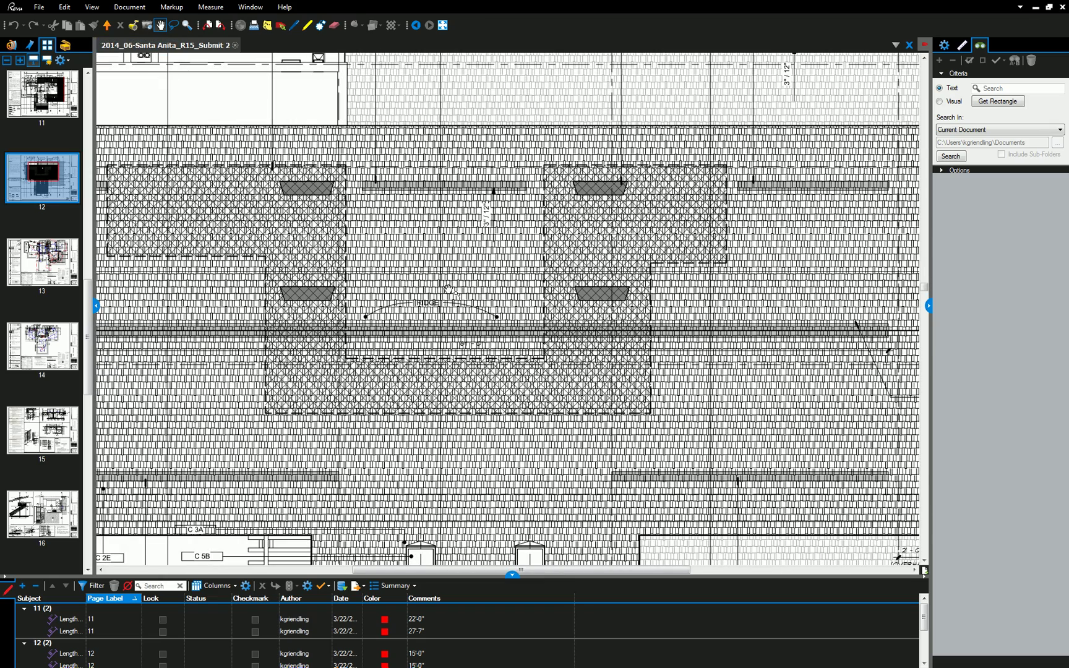
pyautogui.scroll(-5, 444, 240)
pyautogui.scroll(2, 437, 174)
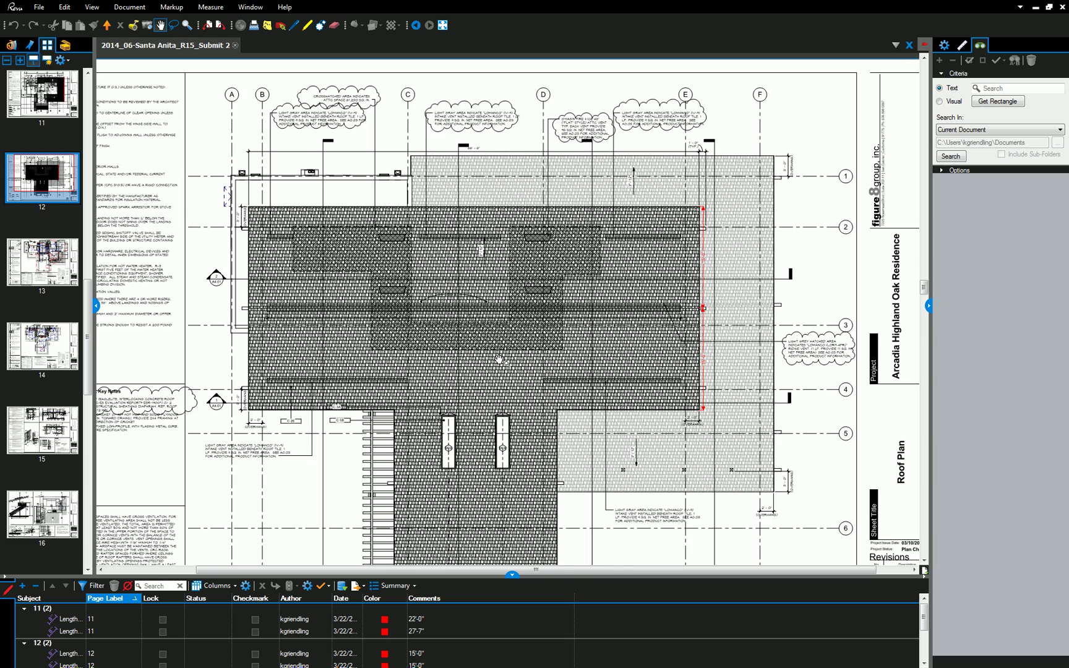
pyautogui.scroll(6, 479, 248)
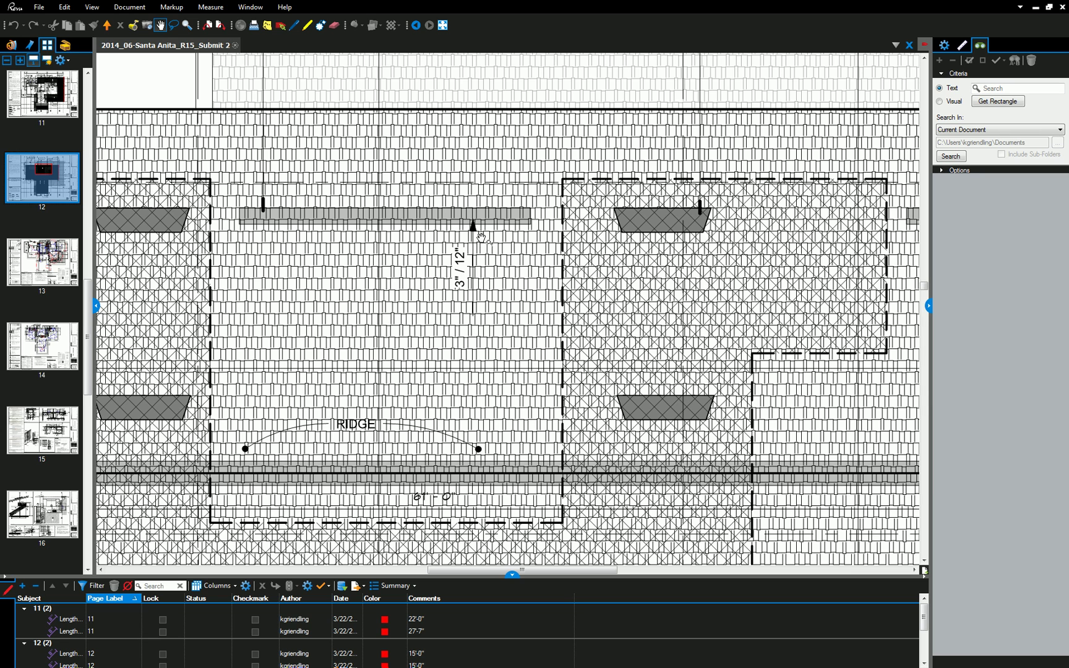
pyautogui.scroll(4, 483, 241)
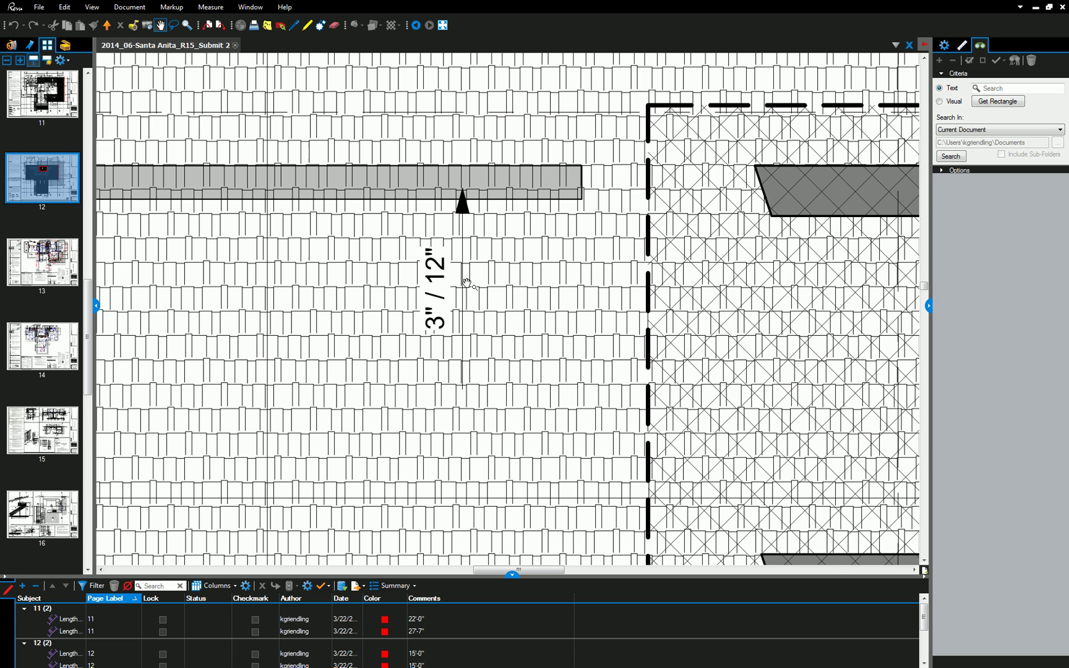
# Back in Revit, activate the roof plan viewport on the A301 sheet.
pyautogui.hotkey('alt', 'Tab')
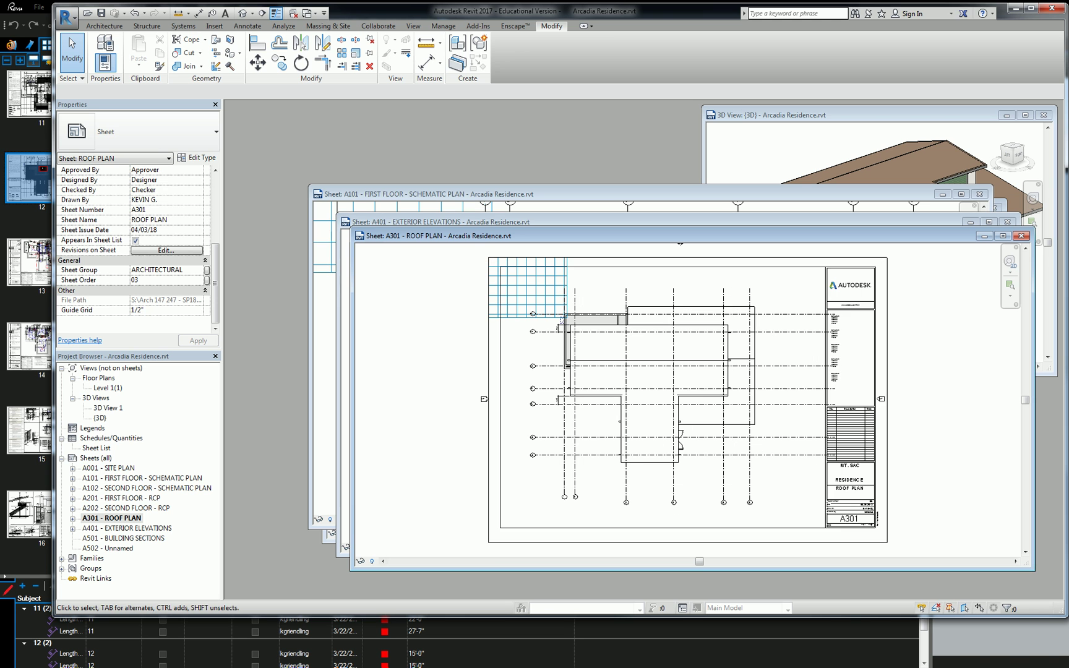
pyautogui.scroll(2, 684, 374)
pyautogui.click(560, 302)
pyautogui.doubleClick(560, 301)
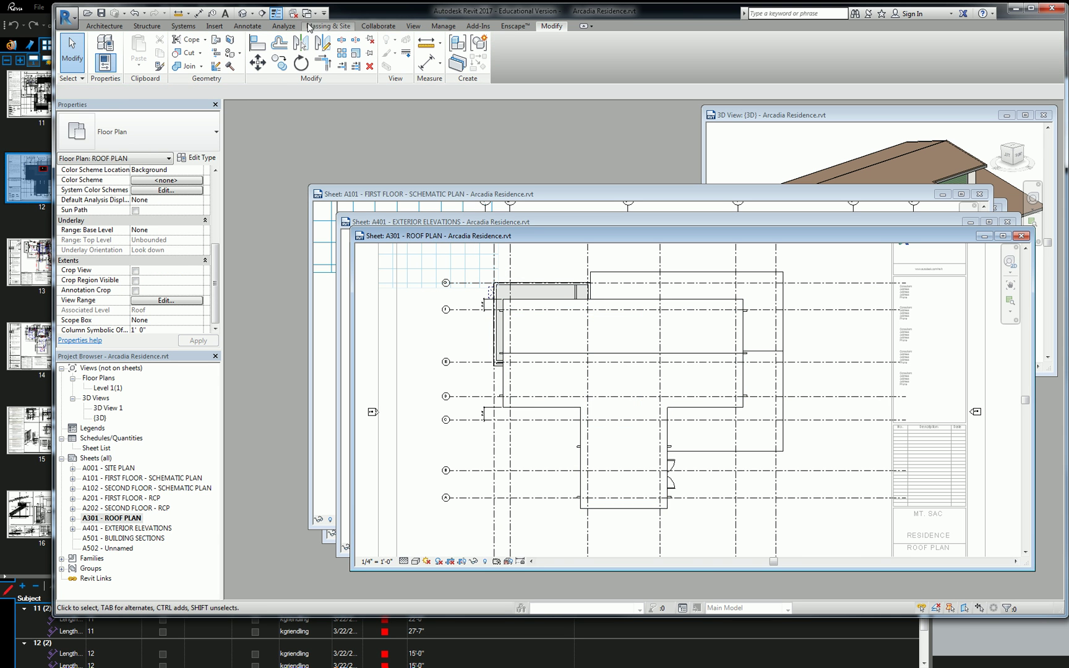
# Place a 3" / 1'-0" Spot Slope on the roof, then select the roof.
pyautogui.click(256, 29)
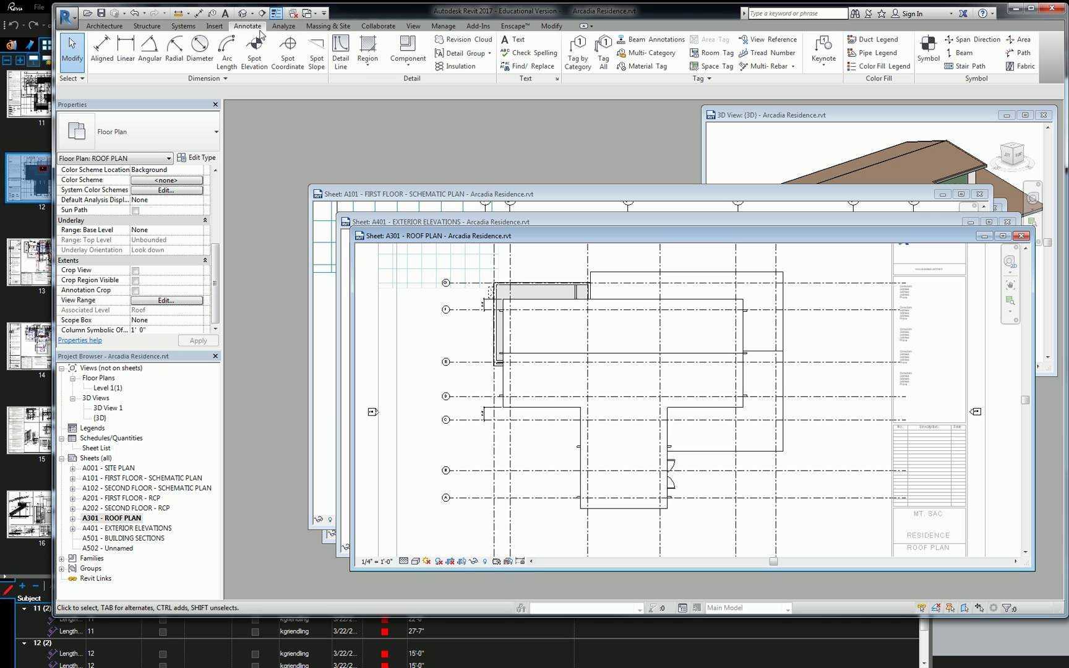
pyautogui.click(317, 55)
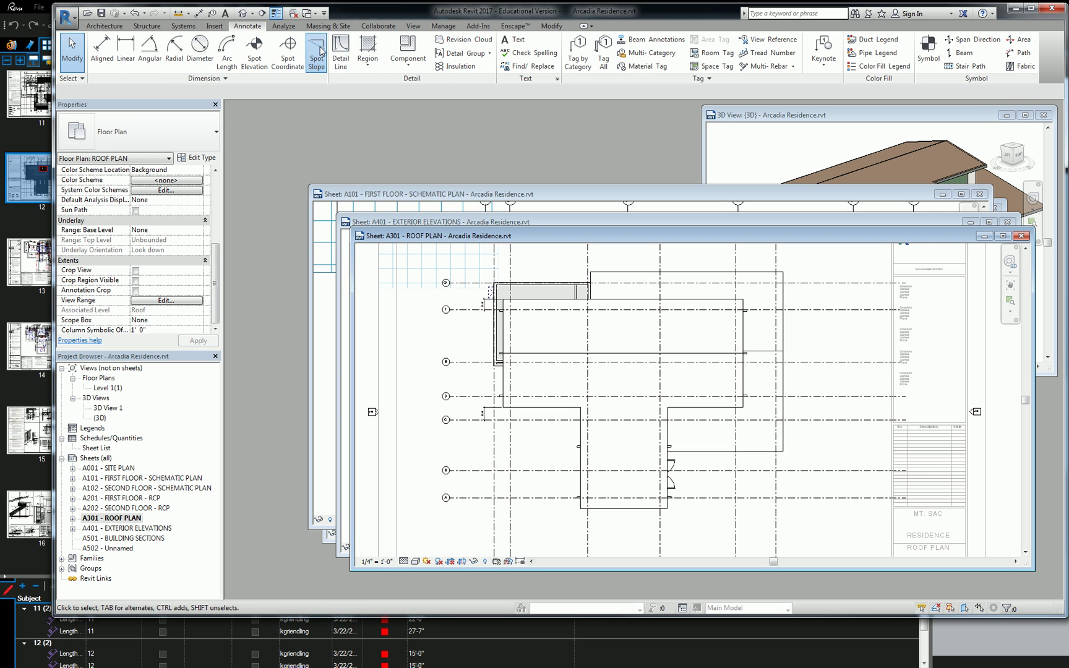
pyautogui.scroll(4, 619, 341)
pyautogui.scroll(3, 619, 342)
pyautogui.click(619, 344)
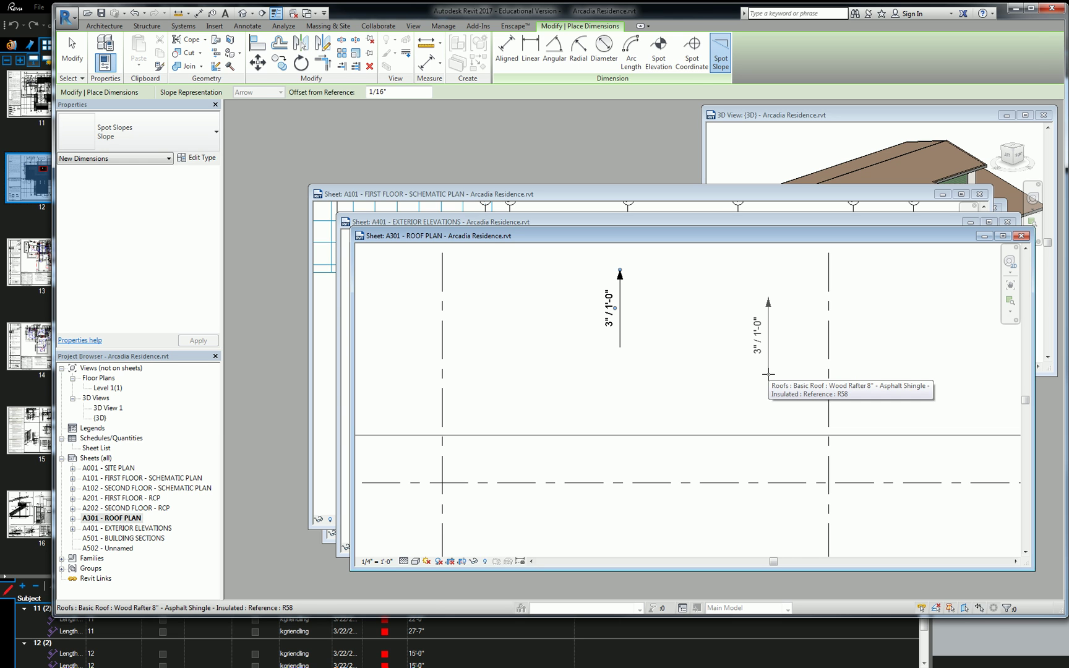
pyautogui.press('Escape')
pyautogui.press('Escape')
pyautogui.scroll(-2, 711, 408)
pyautogui.click(734, 428)
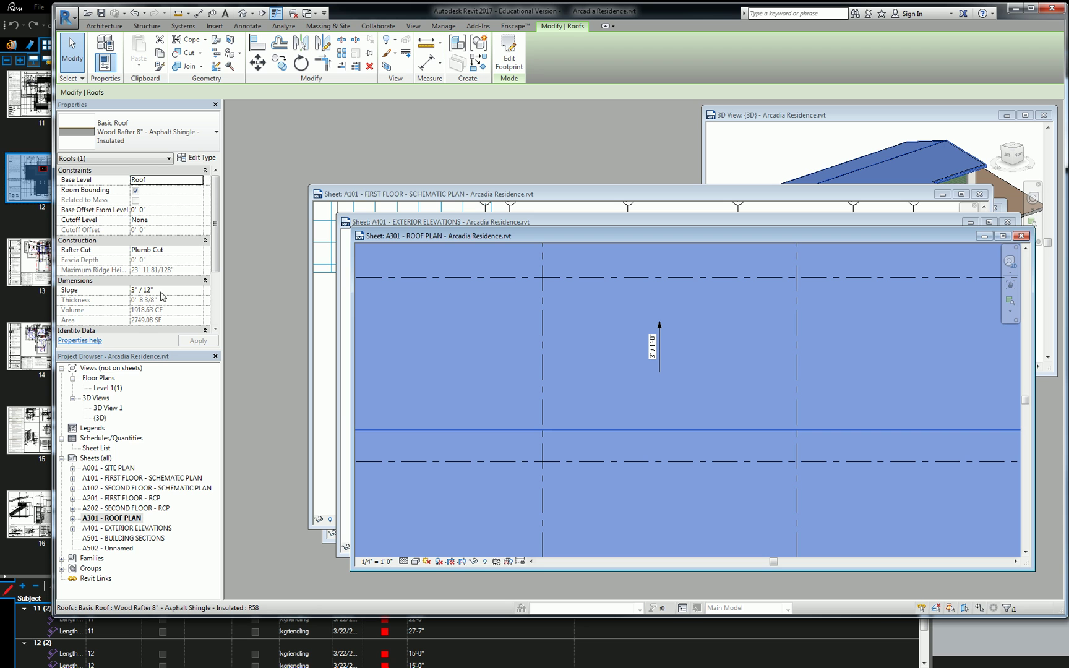
pyautogui.click(141, 289)
pyautogui.write('6')
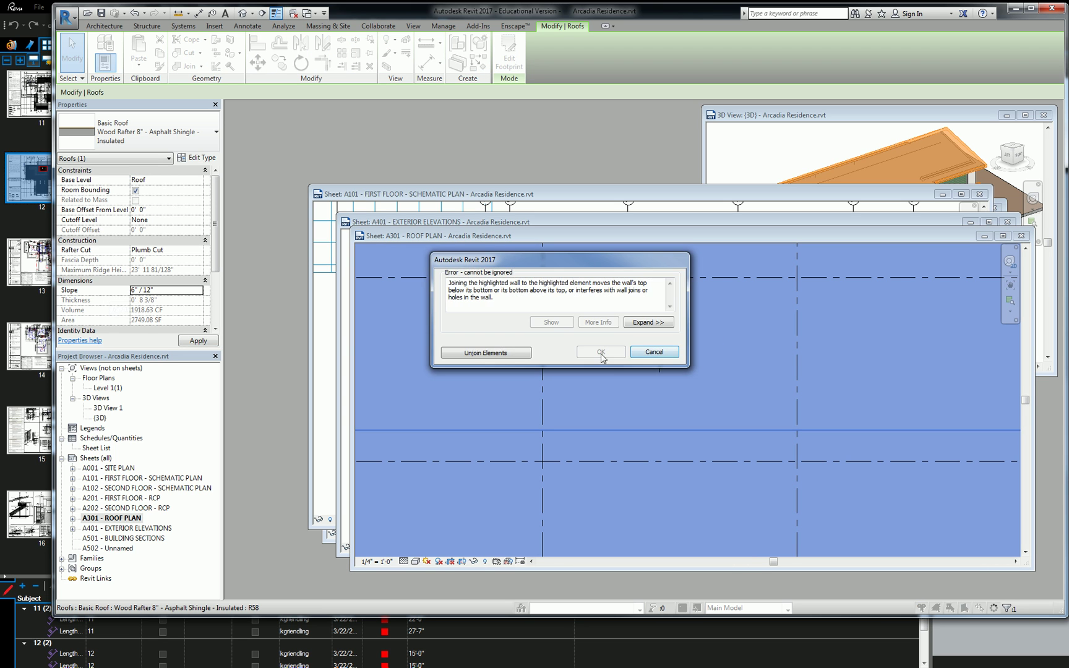
pyautogui.click(483, 357)
pyautogui.scroll(2, 667, 411)
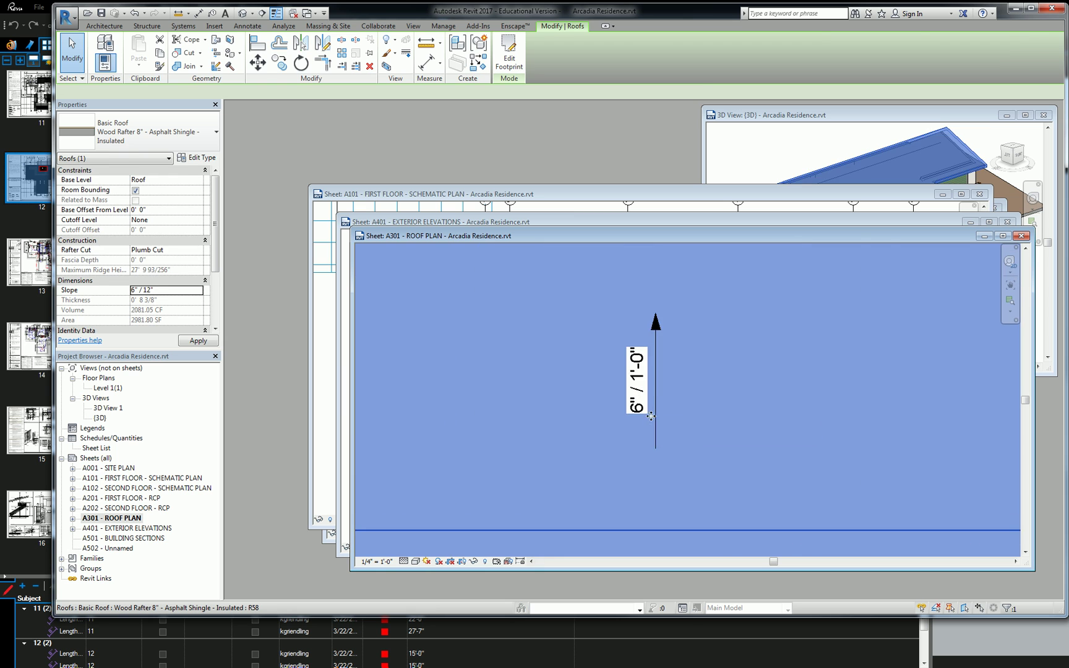
pyautogui.click(670, 415)
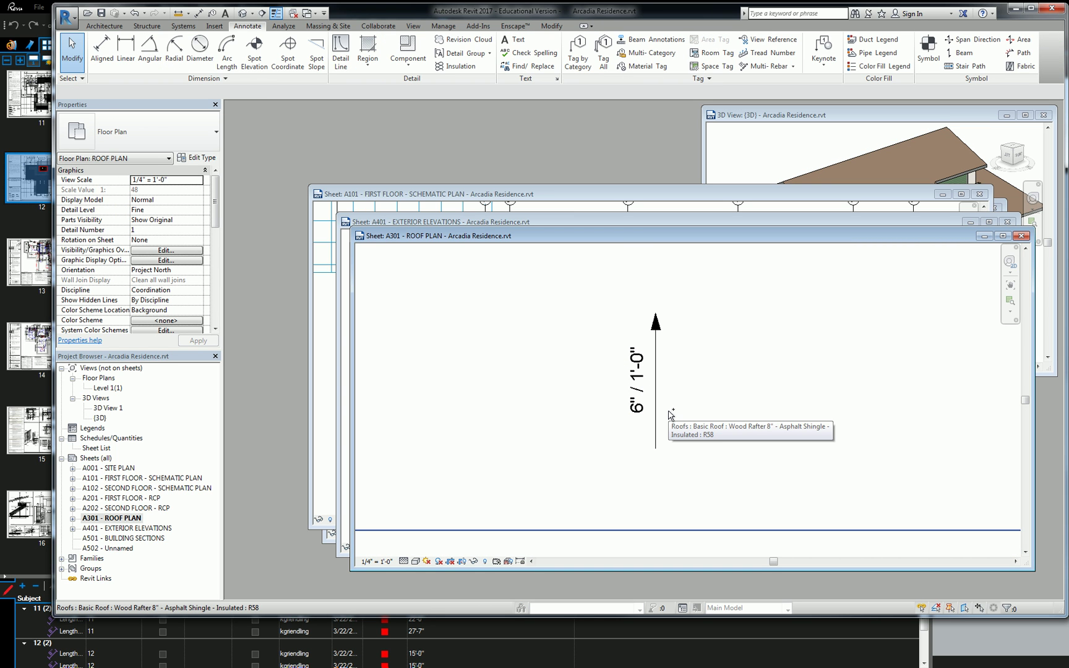
pyautogui.hotkey('ctrl', 'z')
pyautogui.scroll(-5, 742, 325)
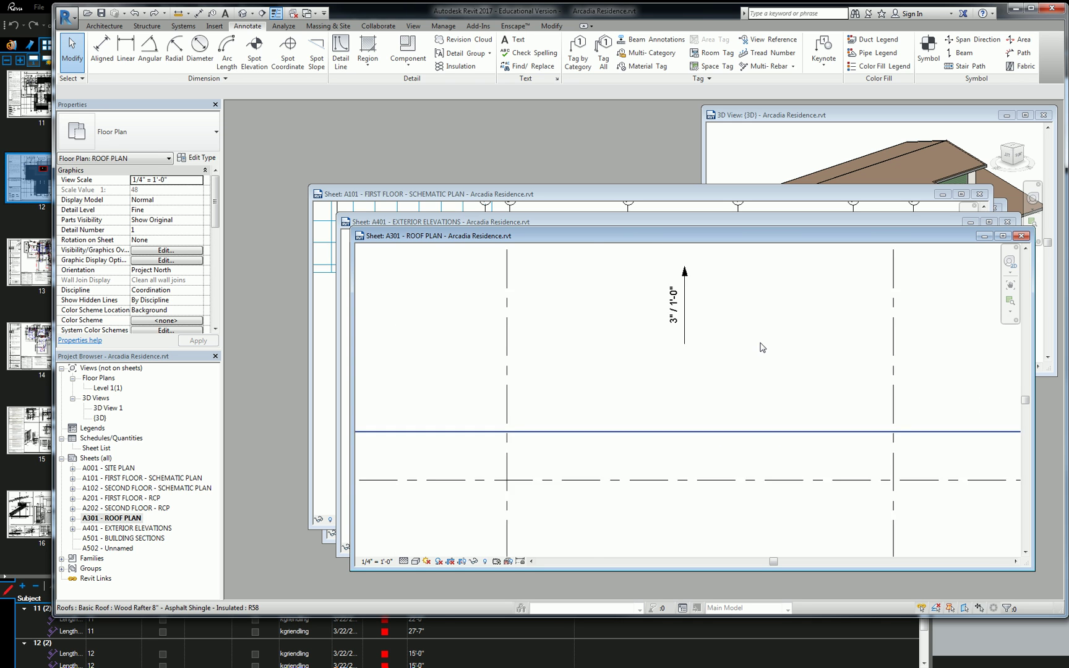
# Select the spot slope annotation and the roof beneath it to inspect them.
pyautogui.click(720, 324)
pyautogui.scroll(3, 721, 331)
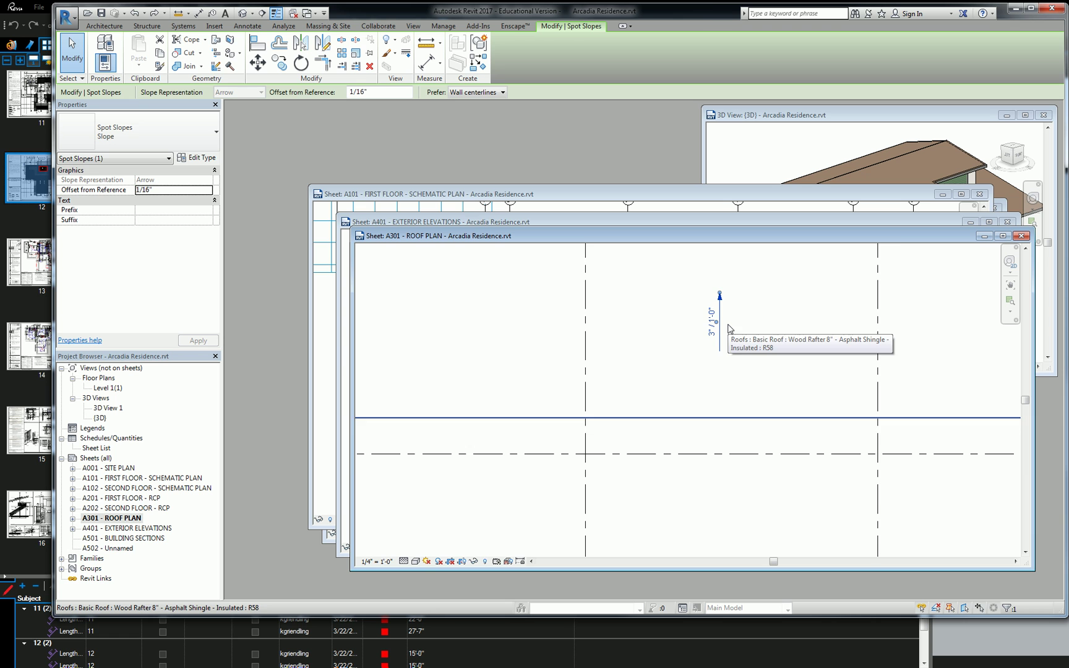
pyautogui.scroll(2, 729, 325)
pyautogui.click(728, 319)
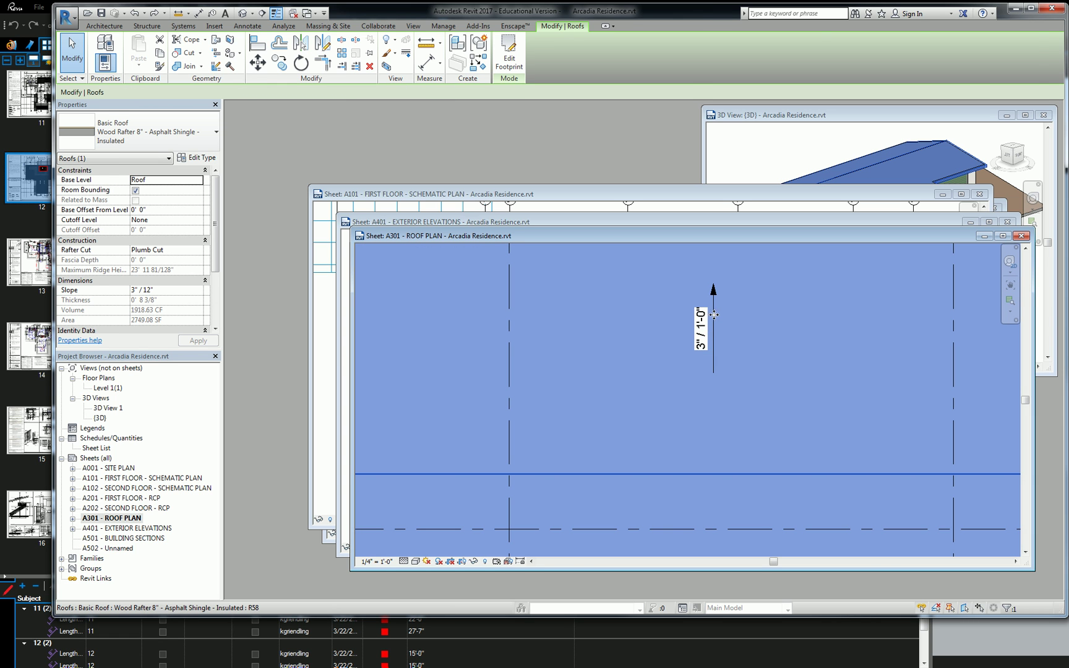
pyautogui.press('Escape')
pyautogui.click(717, 320)
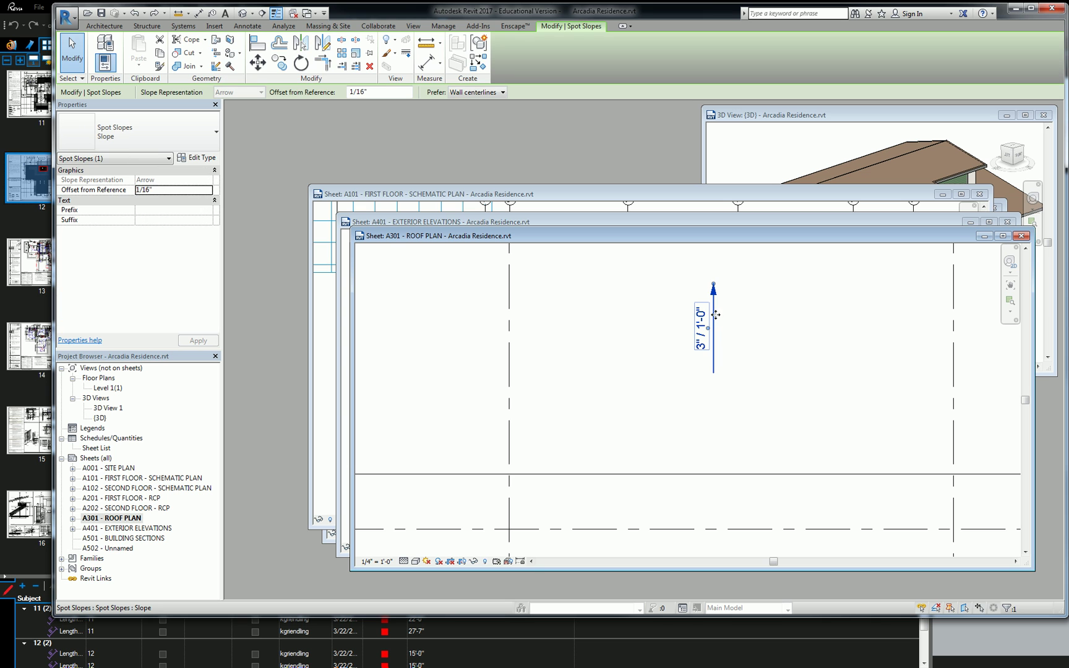
pyautogui.scroll(-6, 735, 315)
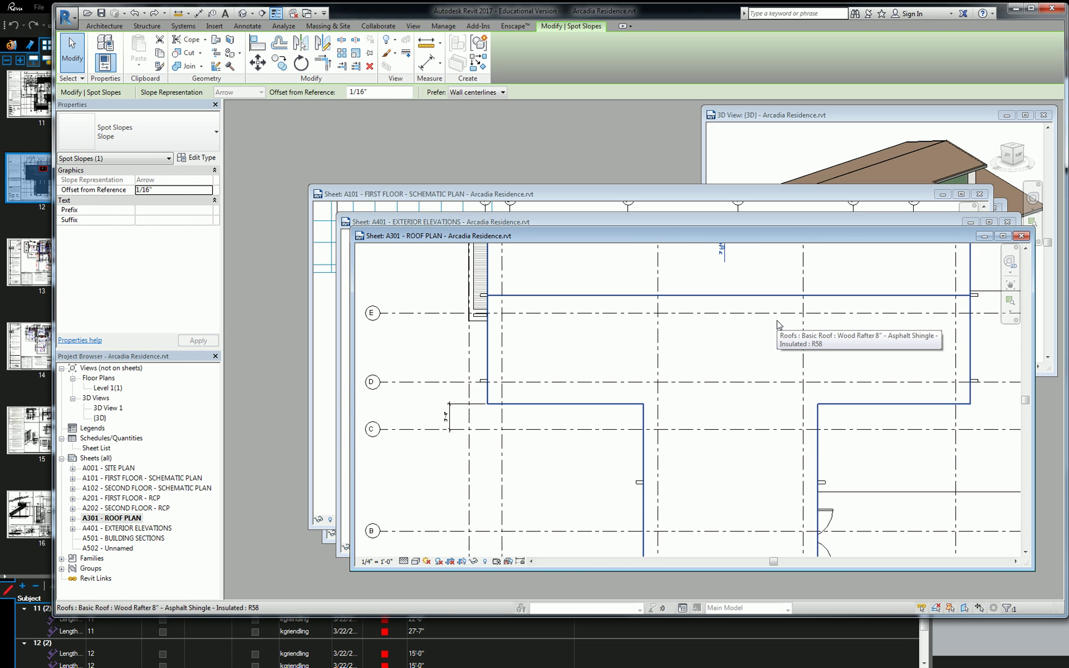
# Start another spot slope annotation with the CS shortcut.
pyautogui.press('c')
pyautogui.press('s')
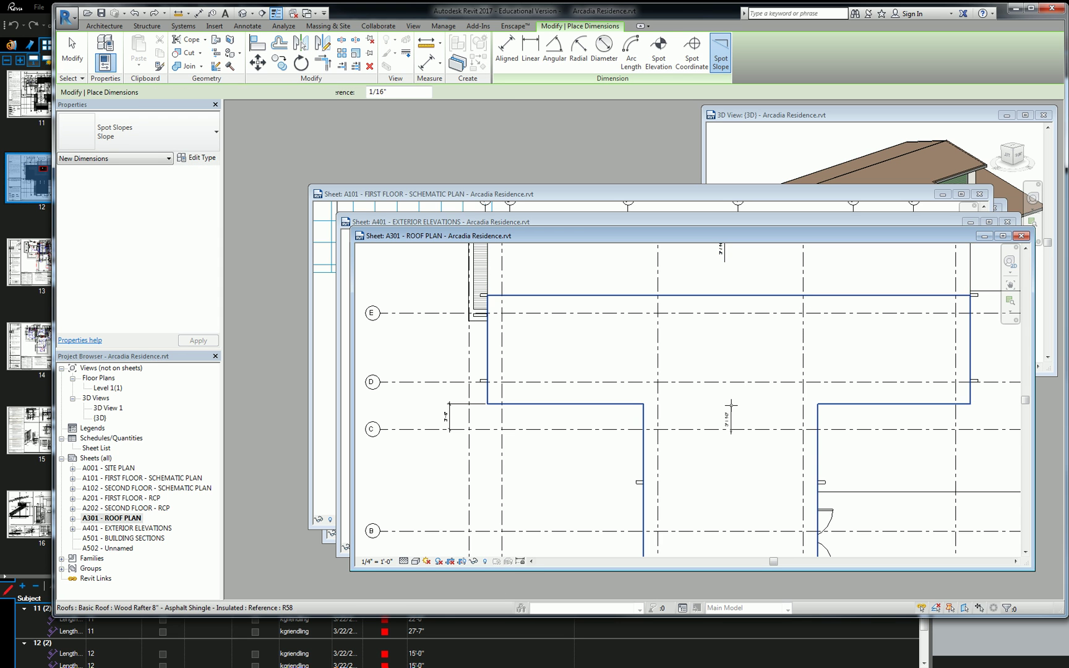
pyautogui.scroll(-3, 792, 430)
pyautogui.scroll(6, 792, 429)
# Cancel the spot slope placement and view Bluebeam's shingle-hatched page 12 roof plan.
pyautogui.hotkey('ctrl', 'F10')
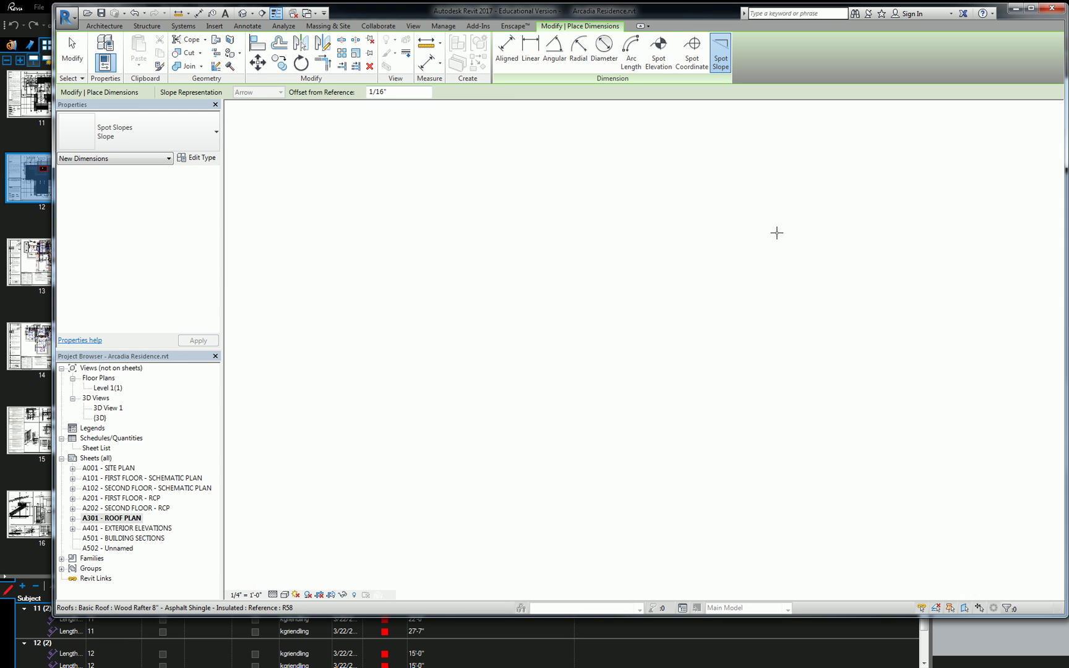
pyautogui.scroll(-5, 790, 217)
pyautogui.press('Escape')
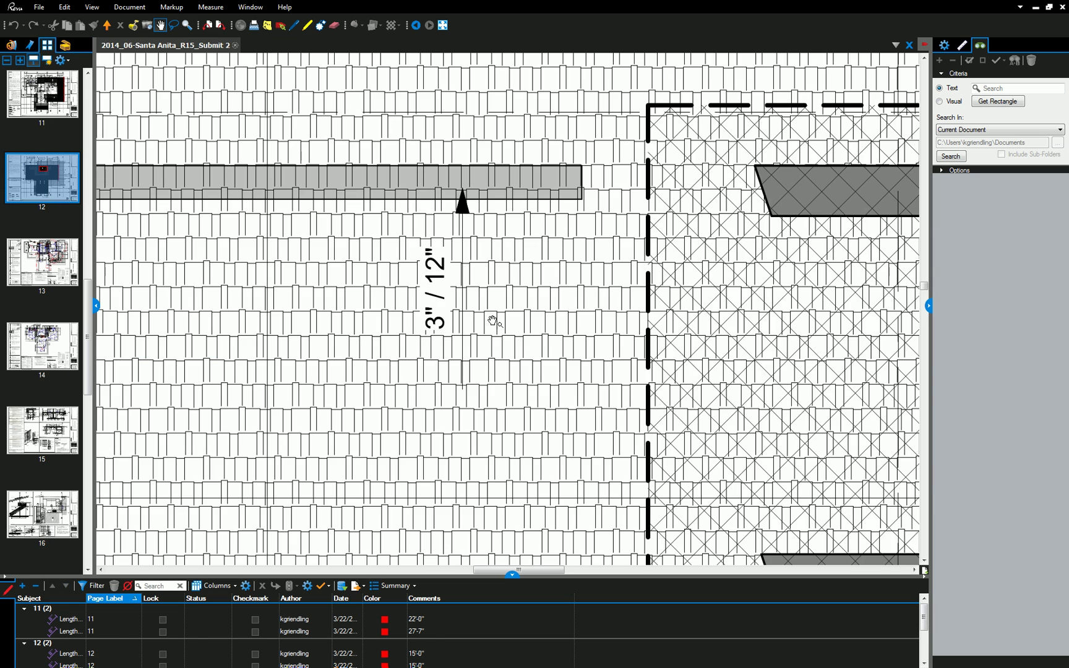
pyautogui.scroll(-6, 513, 258)
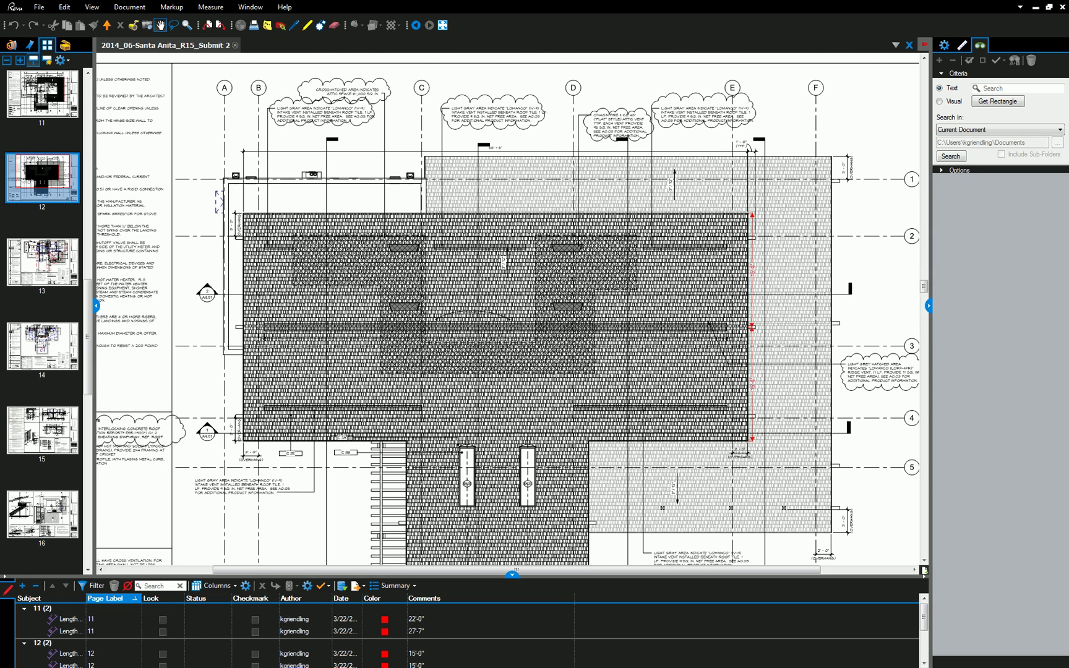
# Return to Revit's A301 - ROOF PLAN sheet zoomed to the full roof outline.
pyautogui.hotkey('alt', 'Tab')
pyautogui.scroll(3, 952, 427)
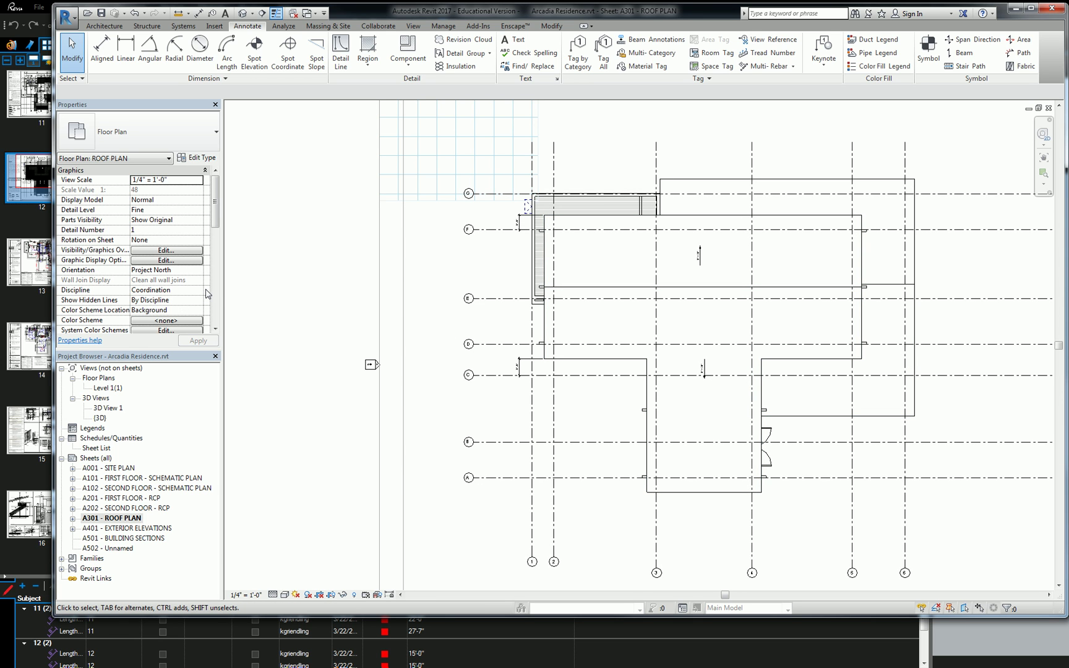
pyautogui.moveTo(215, 219); pyautogui.dragTo(218, 275)
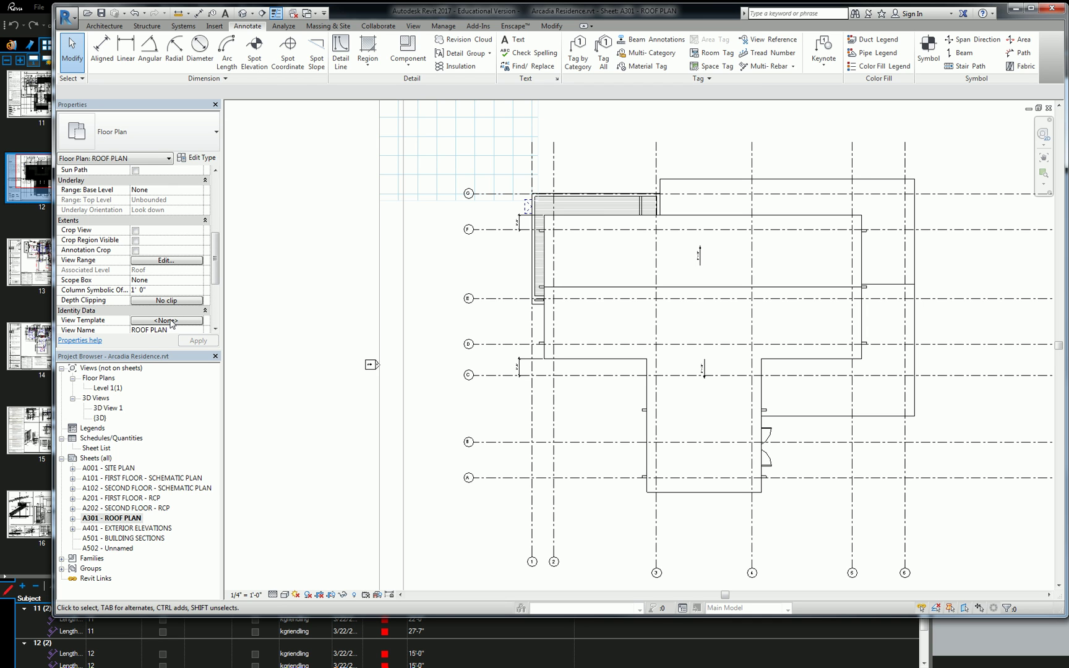
pyautogui.click(138, 259)
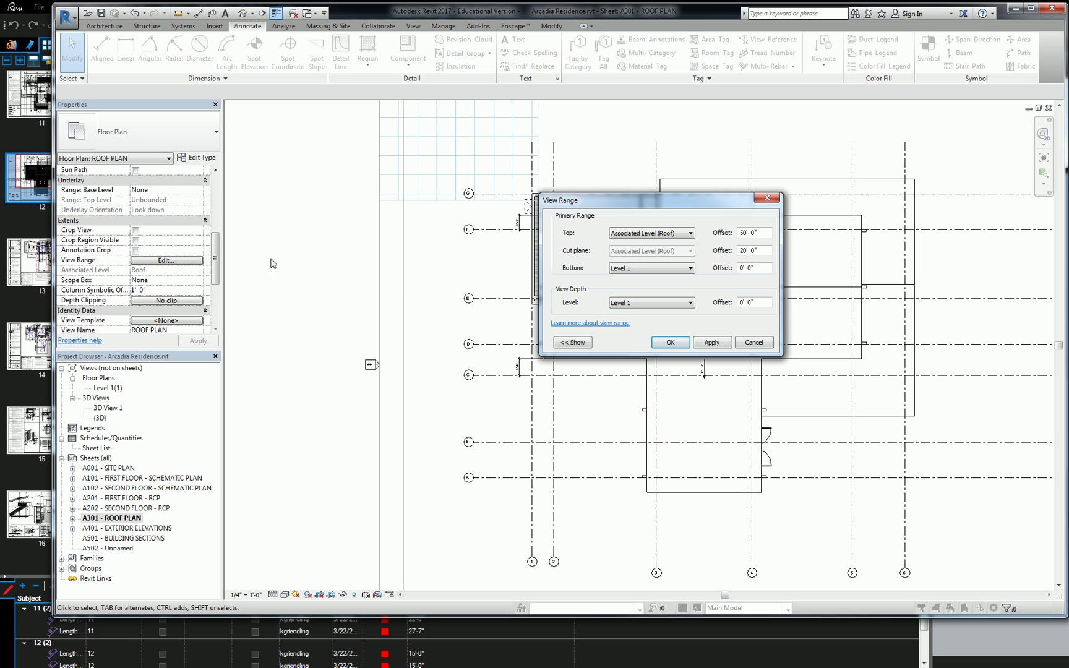
pyautogui.click(683, 270)
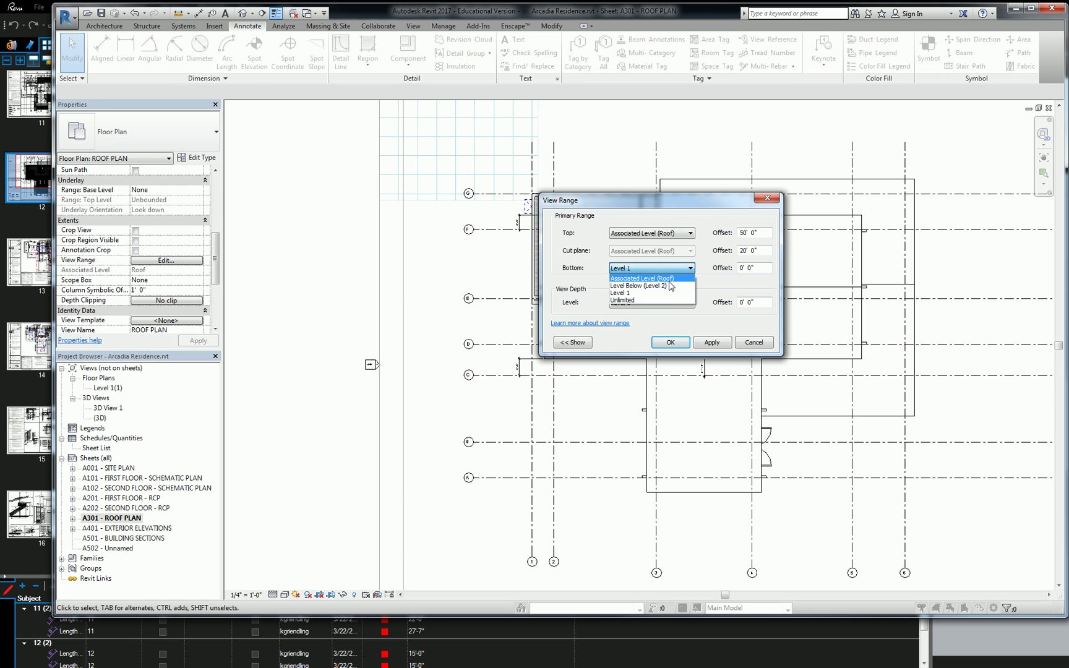
pyautogui.click(655, 279)
pyautogui.click(666, 301)
pyautogui.click(662, 310)
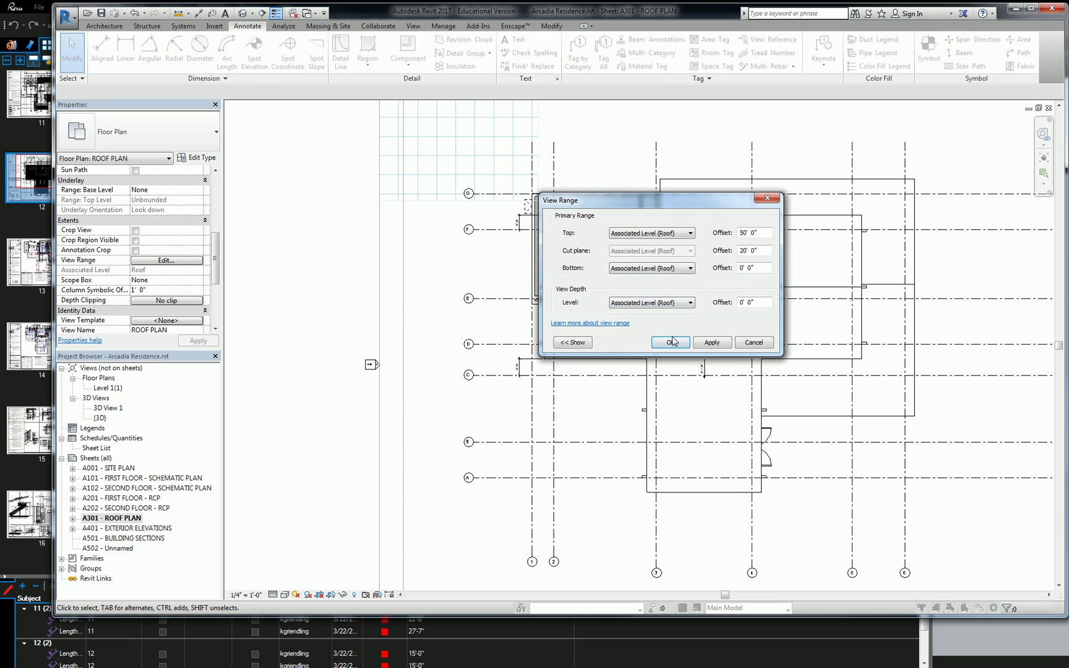
pyautogui.click(671, 342)
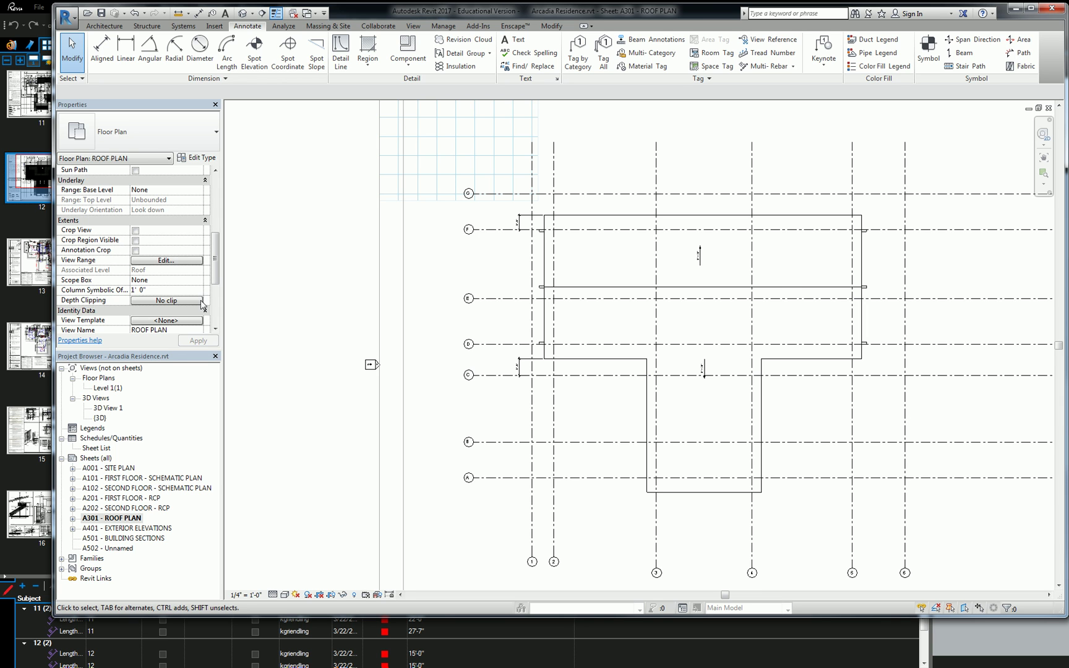
pyautogui.click(180, 261)
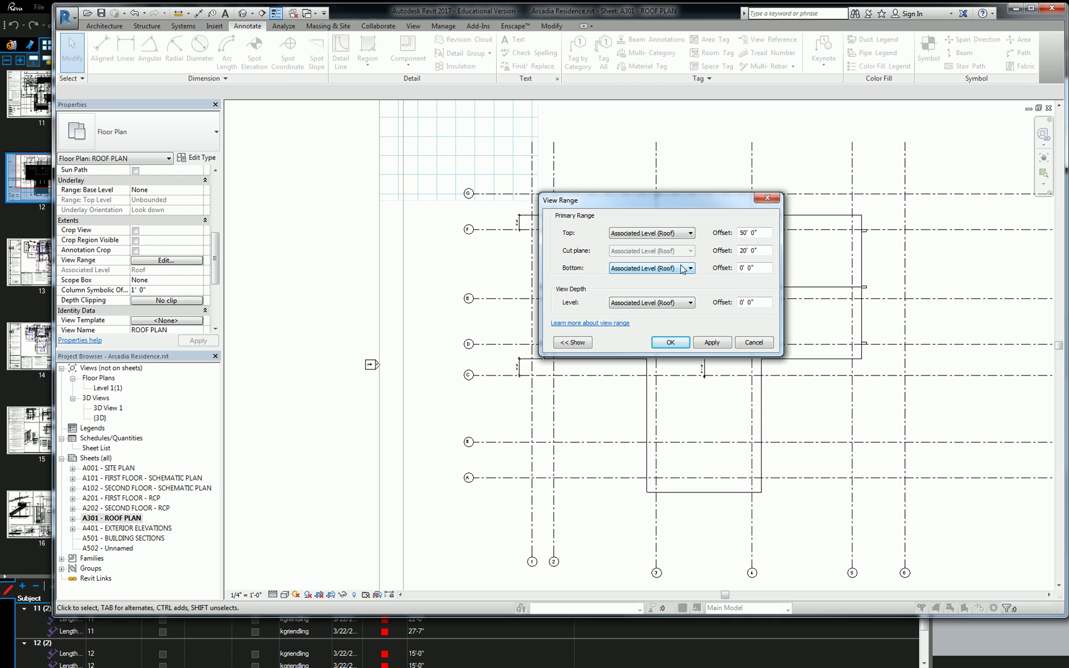
pyautogui.click(690, 267)
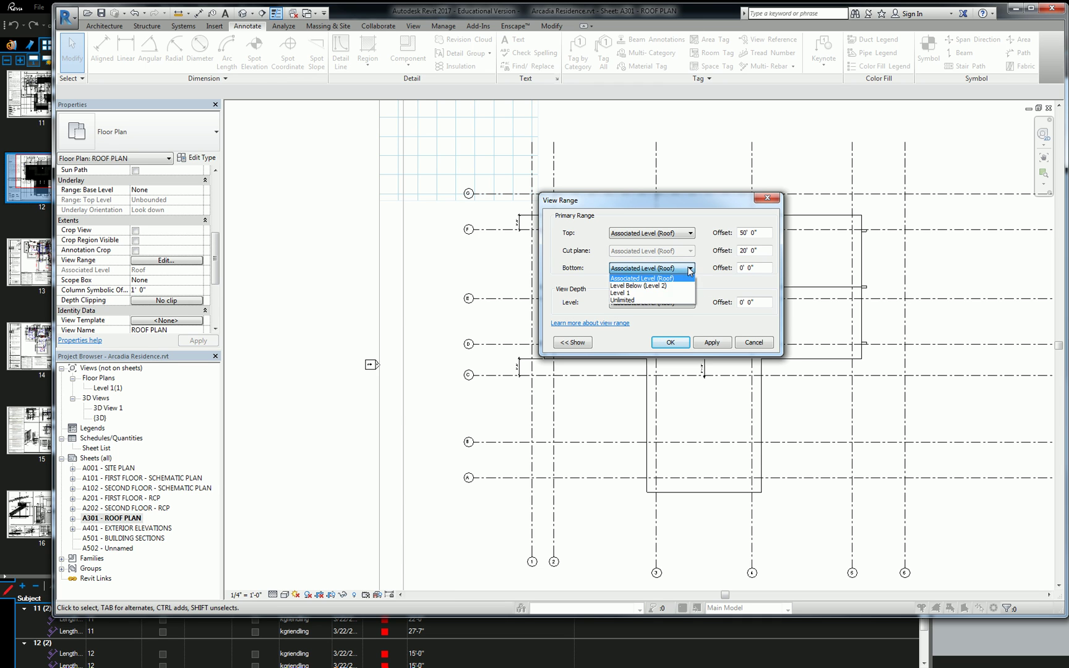
pyautogui.click(674, 293)
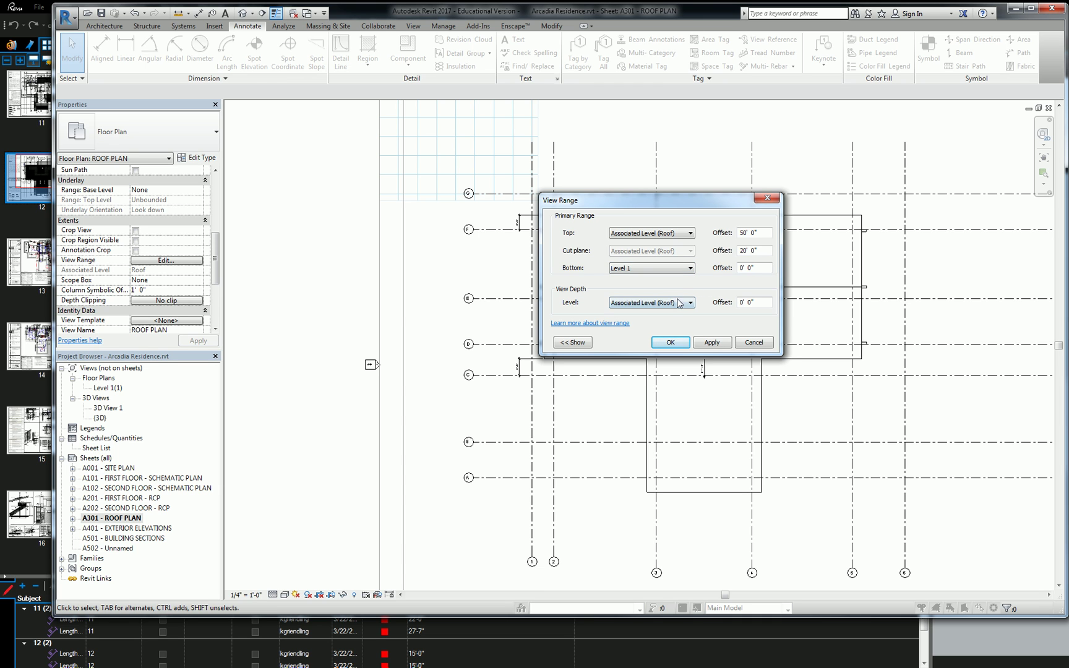
pyautogui.click(685, 302)
pyautogui.click(661, 328)
pyautogui.click(671, 343)
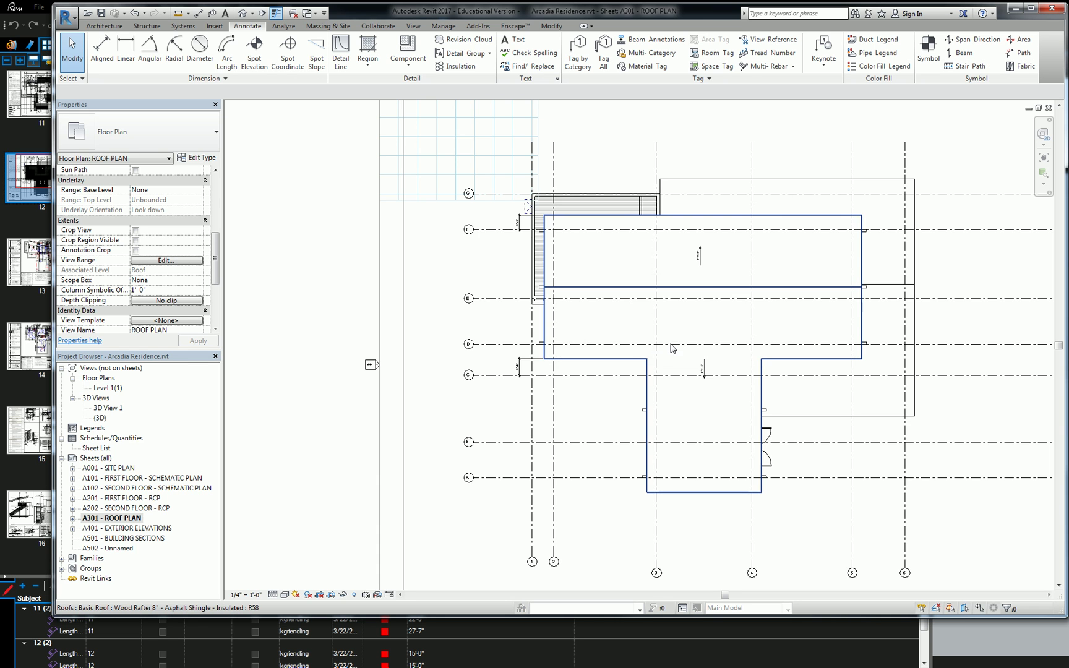
pyautogui.hscroll(2, 715, 324)
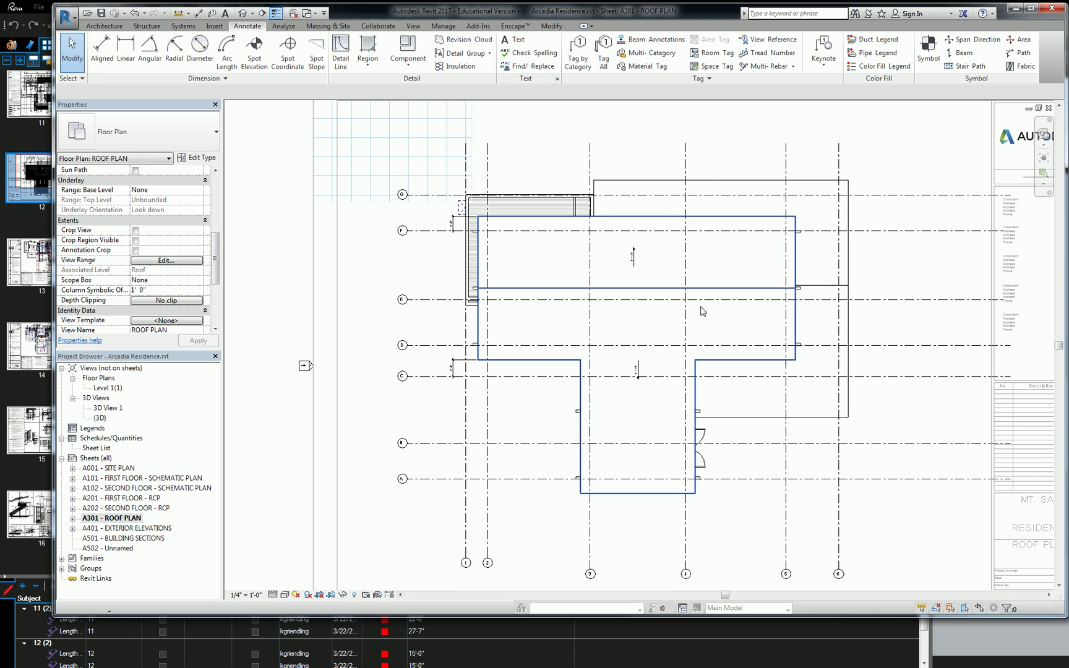
pyautogui.scroll(1, 716, 282)
pyautogui.hscroll(1, 716, 281)
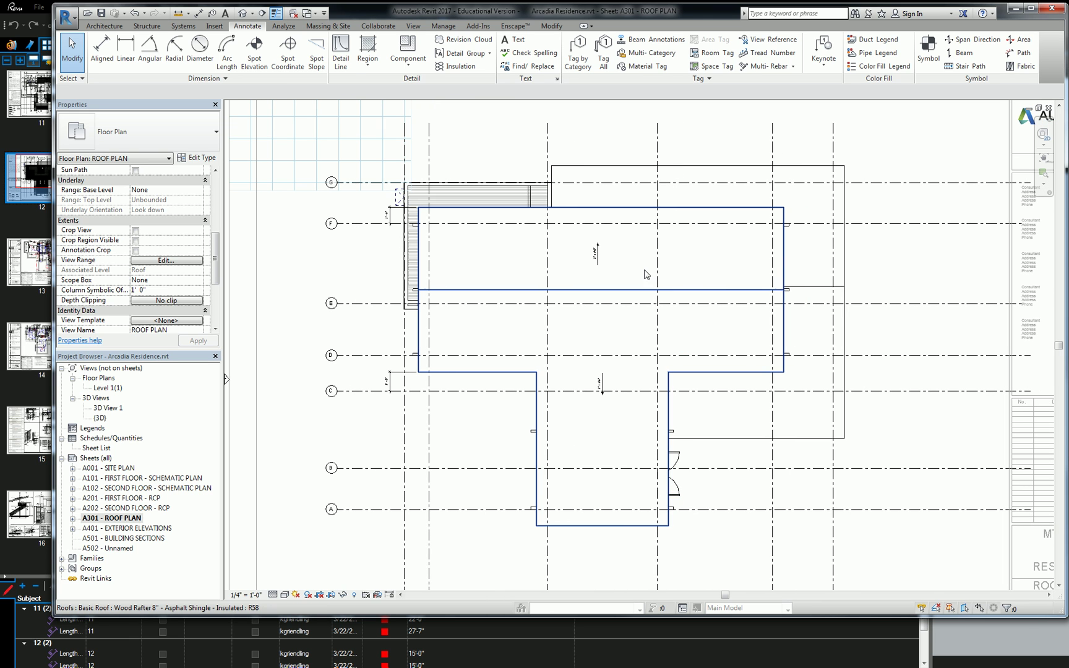
# Open the upper roof's Asphalt Shingle material Graphics settings and its Surface Pattern choices.
pyautogui.click(781, 278)
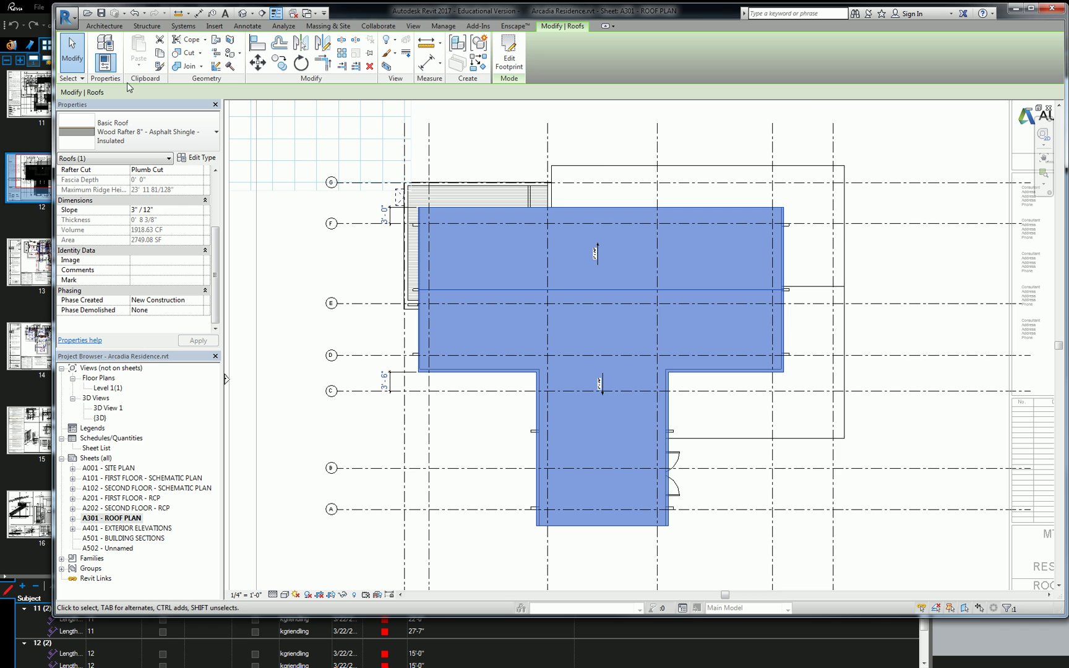
pyautogui.click(195, 157)
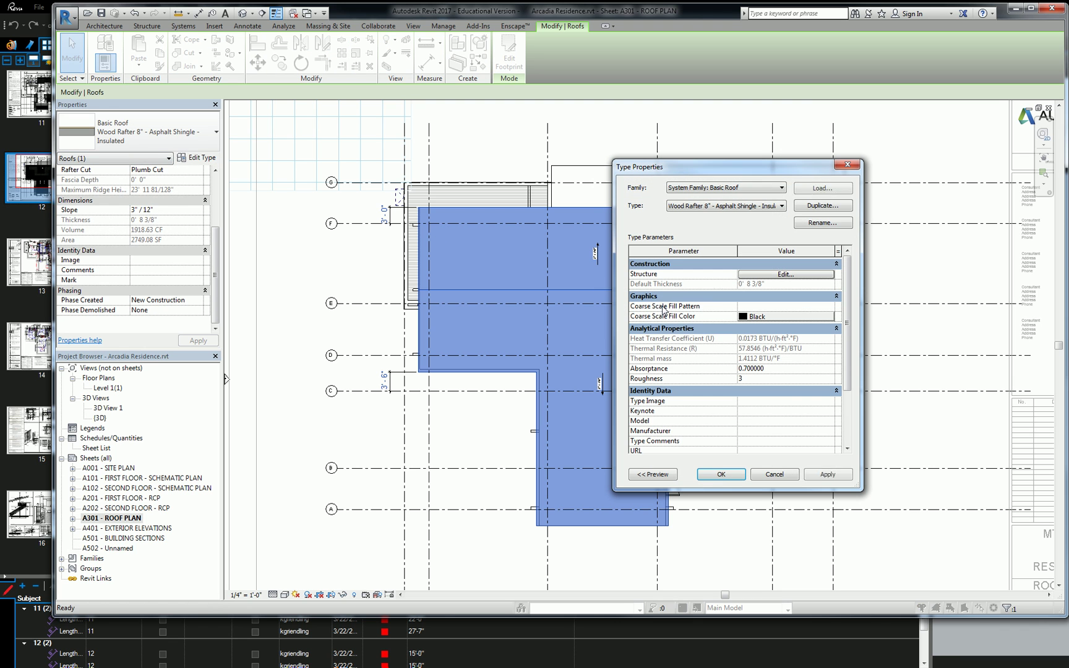
pyautogui.click(783, 275)
pyautogui.click(725, 264)
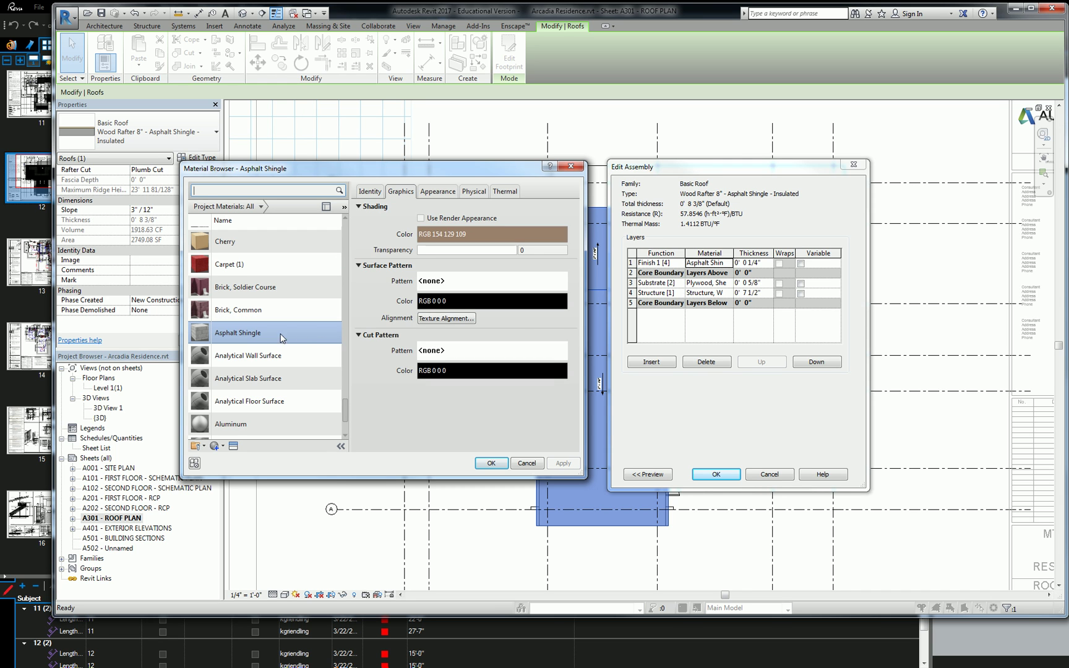
pyautogui.click(434, 193)
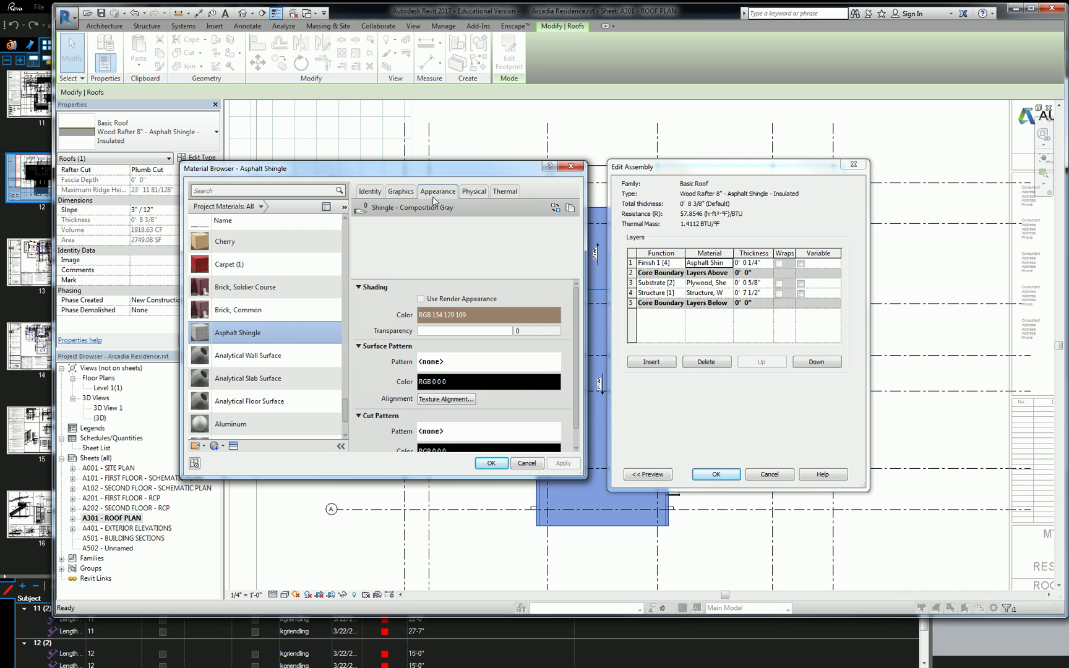
pyautogui.click(400, 193)
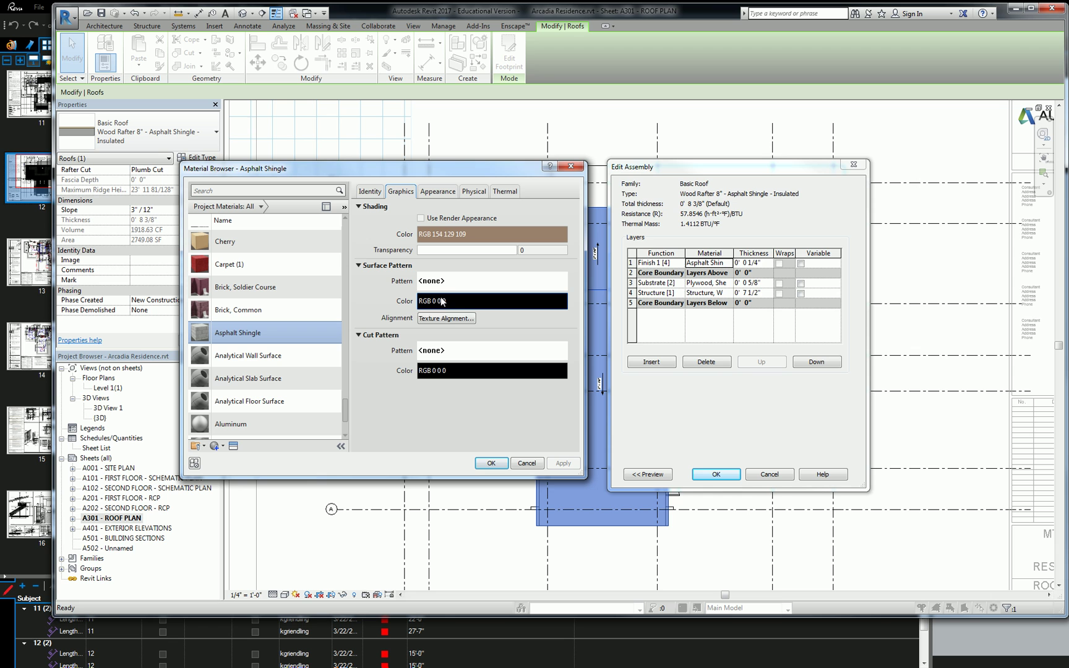
pyautogui.click(459, 282)
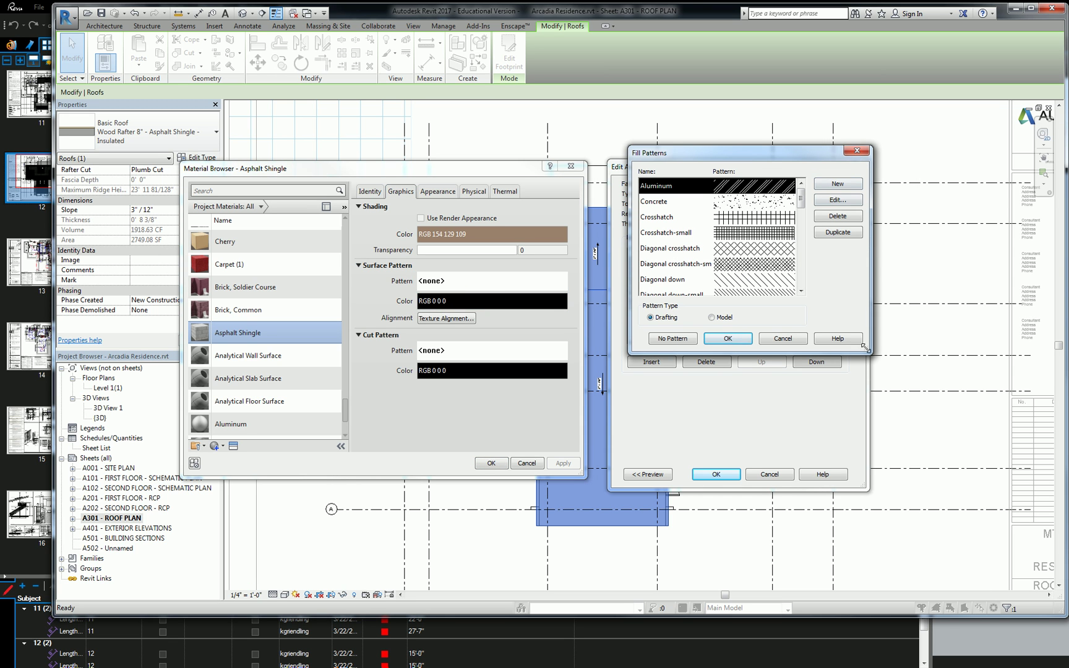
# Enlarge the Fill Patterns dialog, switch to Model patterns and select Shake 6".
pyautogui.moveTo(869, 353); pyautogui.dragTo(947, 486)
pyautogui.moveTo(799, 150); pyautogui.dragTo(761, 103)
pyautogui.moveTo(848, 183); pyautogui.dragTo(848, 321)
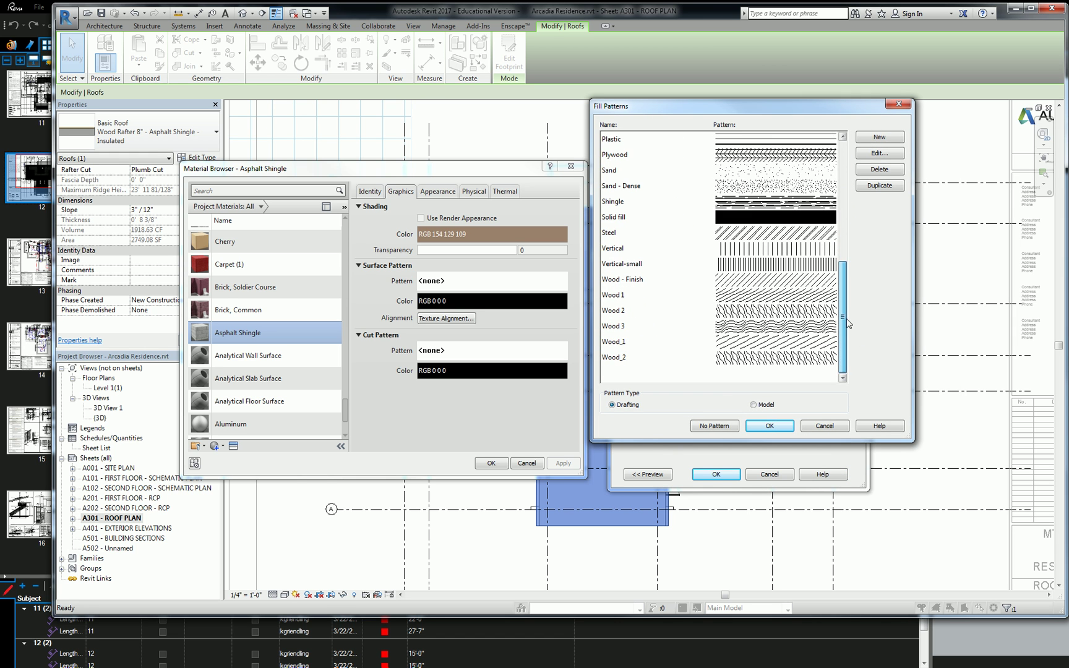
pyautogui.click(753, 405)
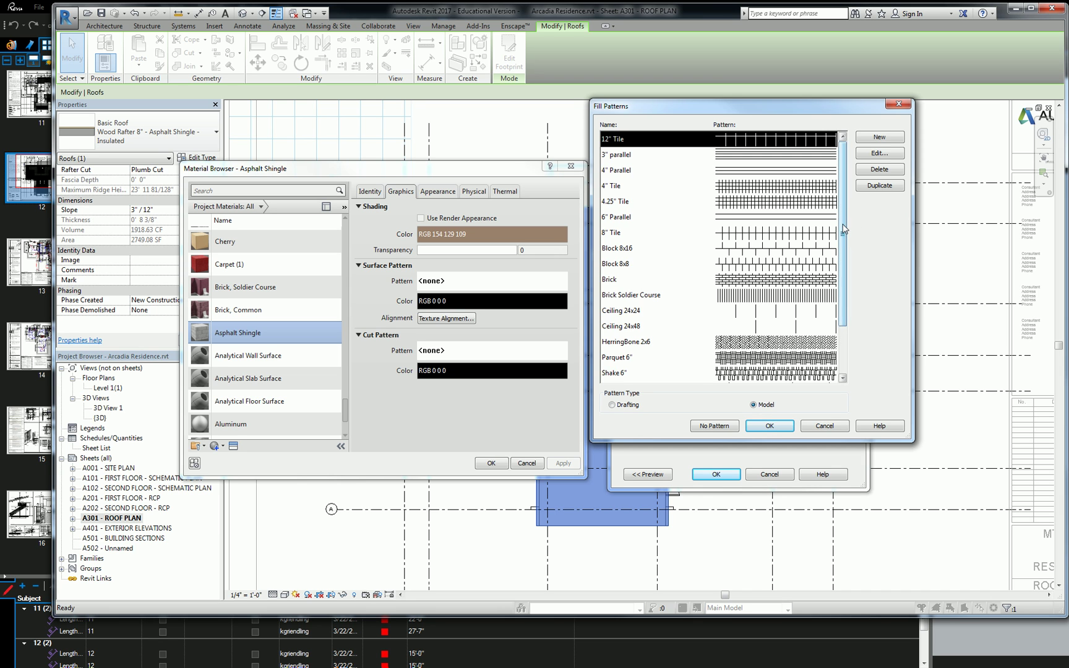
pyautogui.moveTo(848, 227); pyautogui.dragTo(843, 272)
pyautogui.click(734, 328)
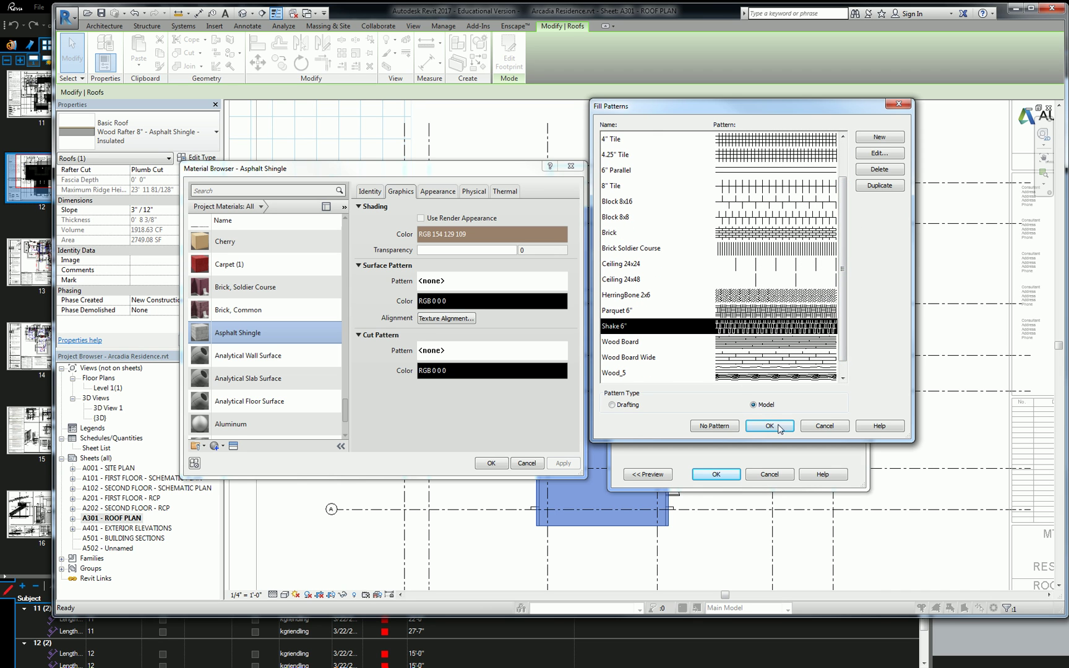
pyautogui.scroll(-1, 798, 354)
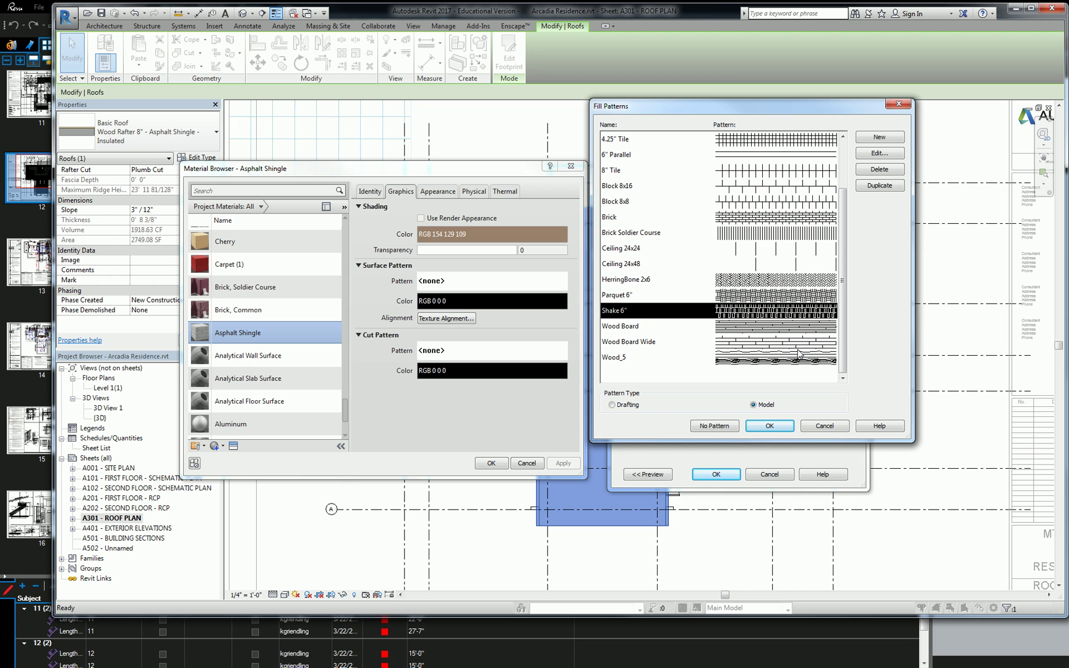
pyautogui.scroll(4, 768, 352)
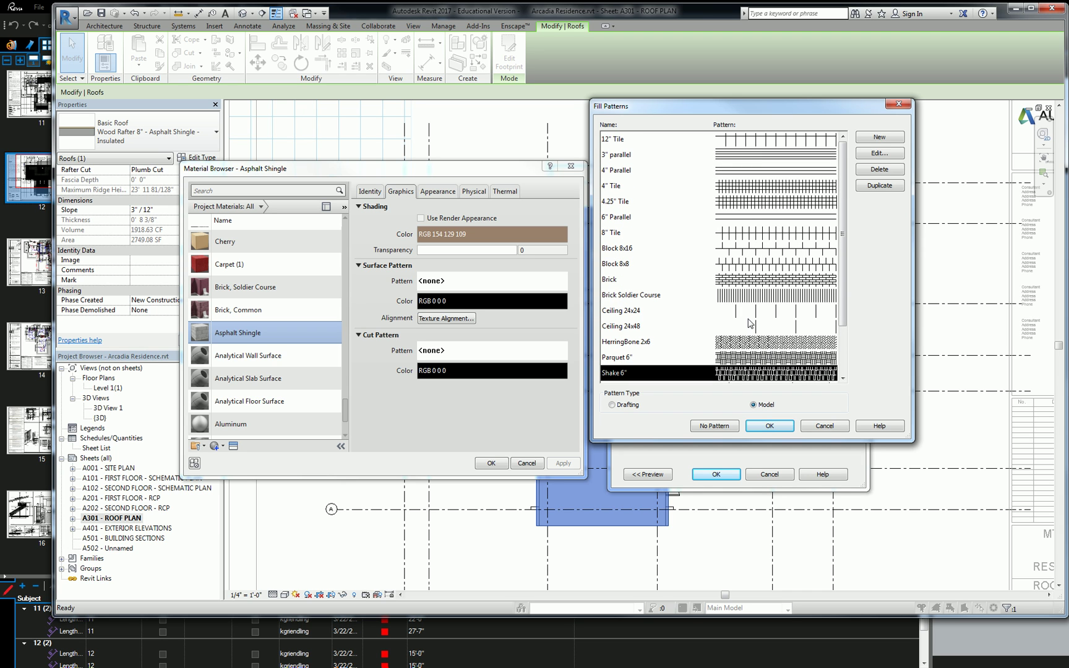
pyautogui.scroll(-2, 750, 321)
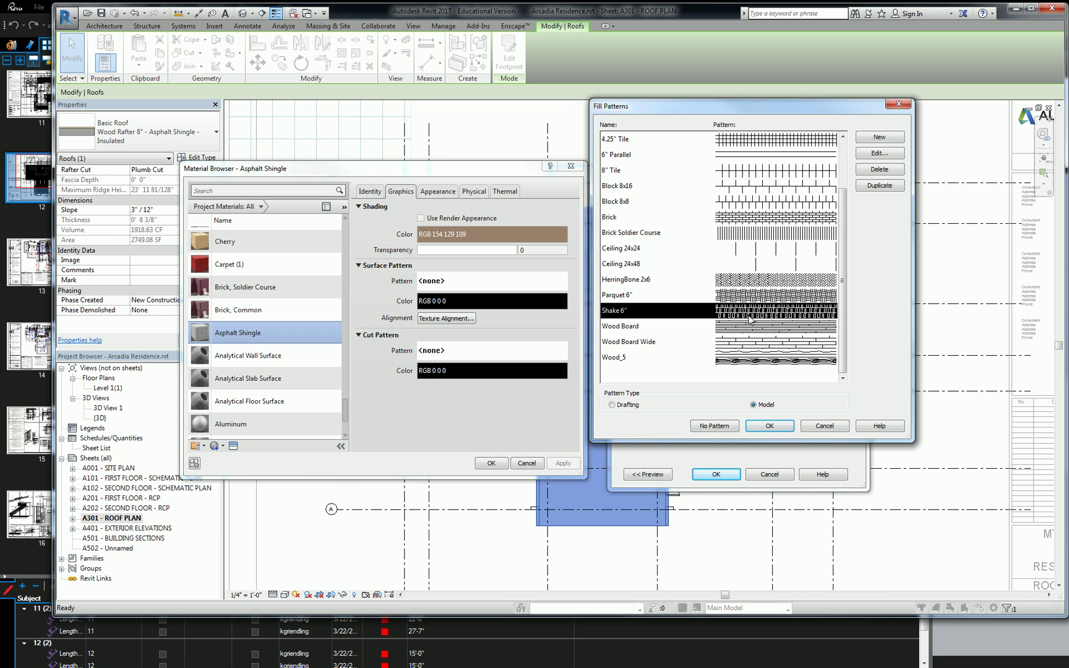
# Apply the Shake 6" surface pattern and set its color to gray RGB 97 97 97.
pyautogui.click(770, 426)
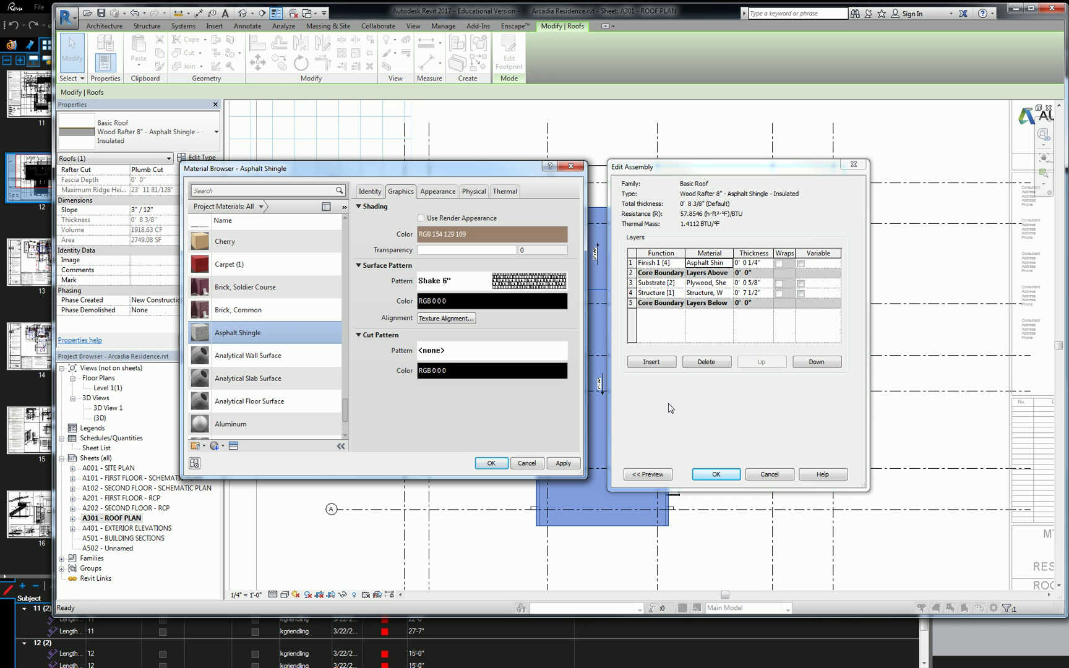
pyautogui.click(493, 304)
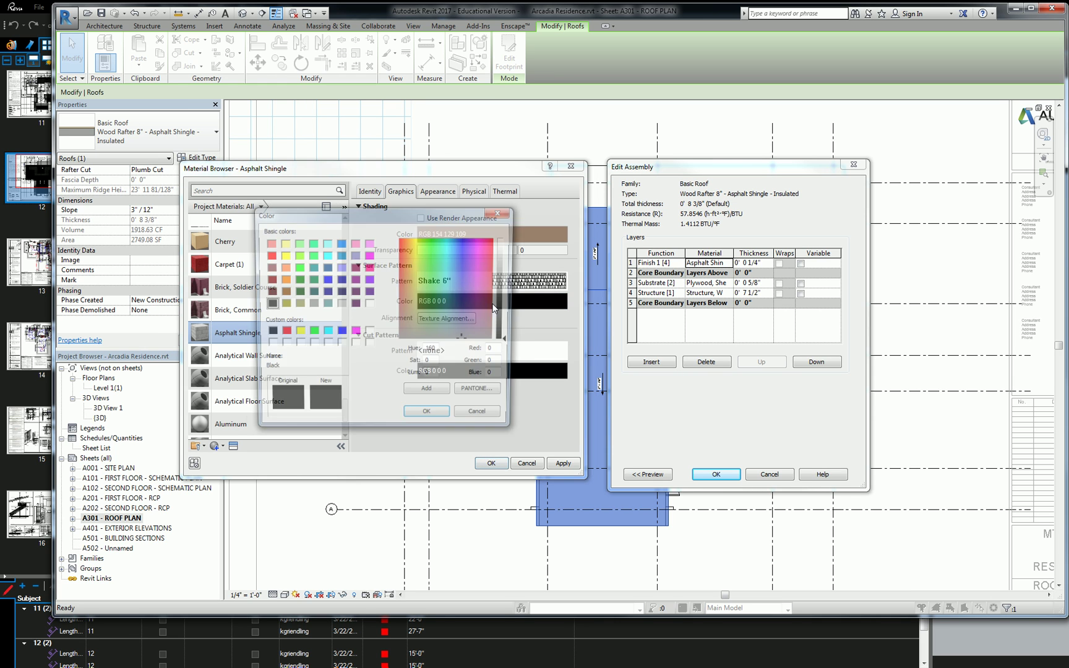
pyautogui.click(502, 212)
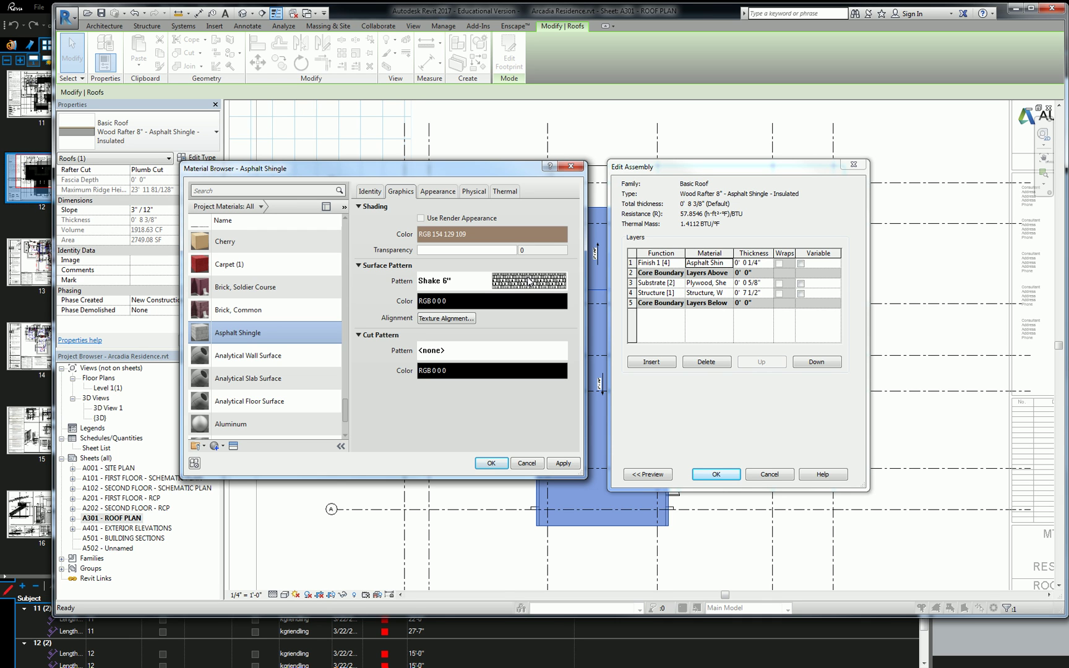
pyautogui.click(477, 306)
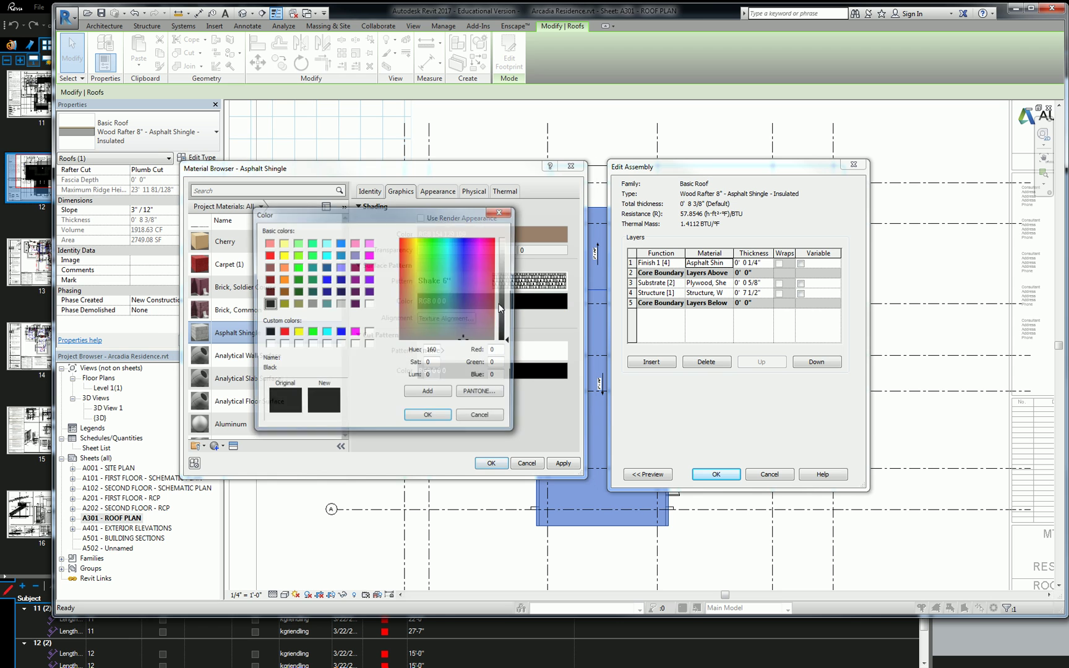
pyautogui.moveTo(504, 313); pyautogui.dragTo(504, 301)
pyautogui.click(428, 418)
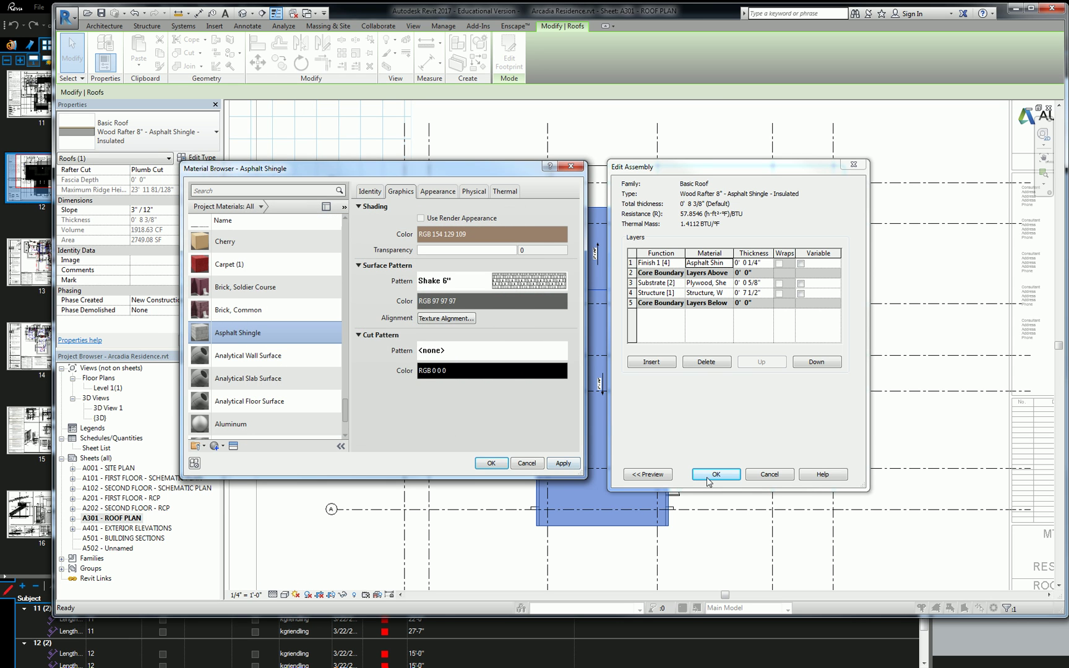
# Confirm the Material Browser, Edit Assembly and Type Properties dialogs, then switch to Bluebeam.
pyautogui.click(490, 462)
pyautogui.click(716, 474)
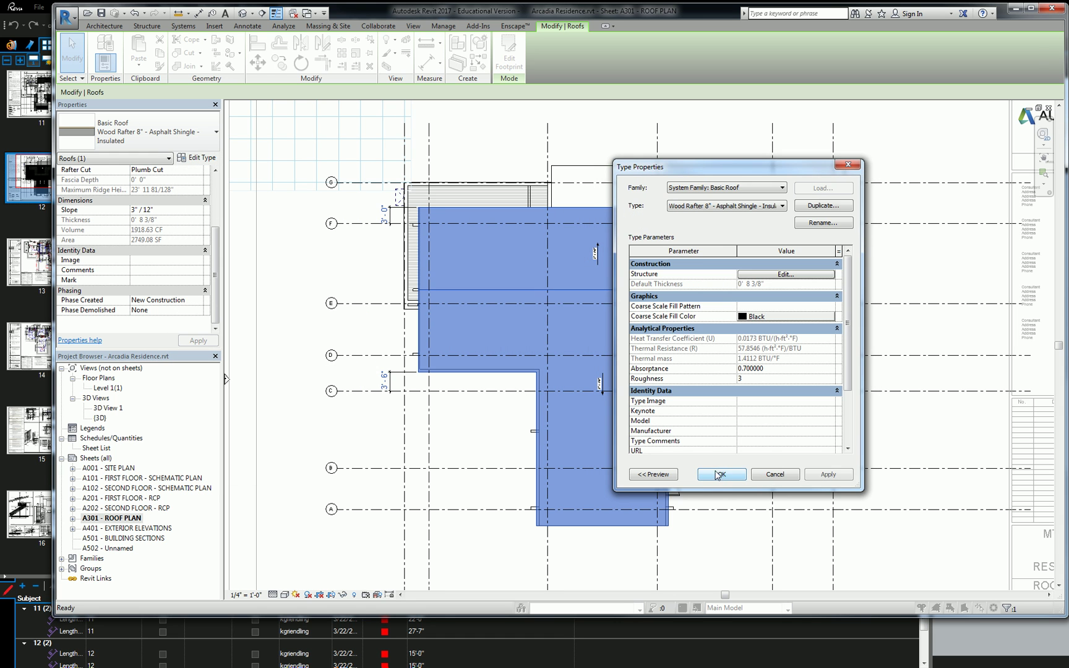
pyautogui.click(721, 474)
pyautogui.press('Escape')
pyautogui.scroll(5, 798, 340)
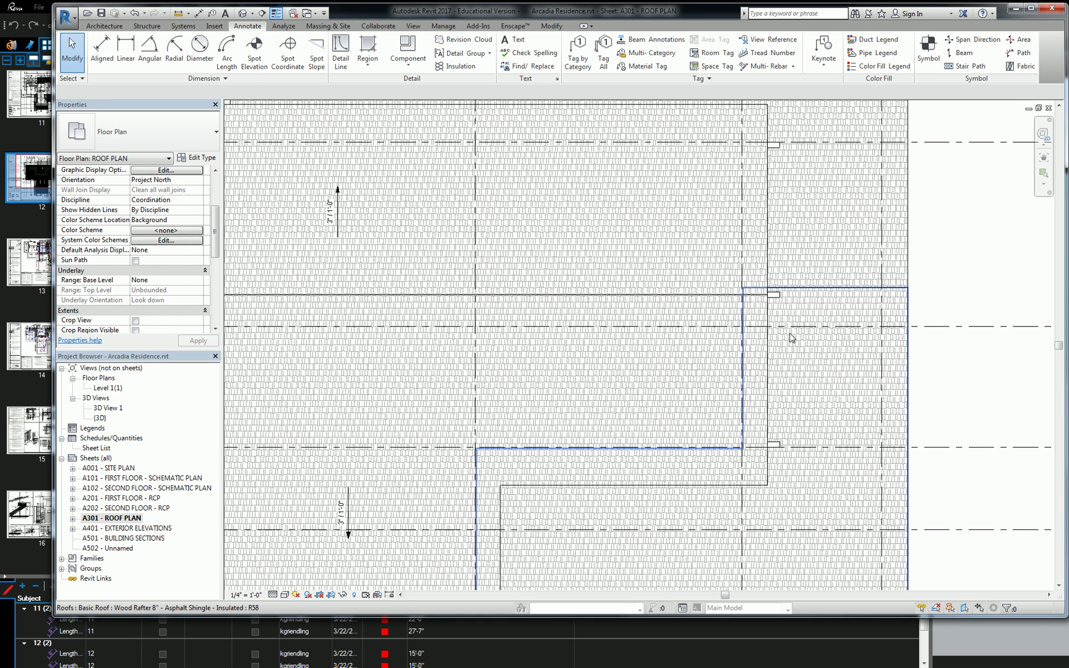
pyautogui.scroll(-5, 789, 338)
pyautogui.scroll(2, 884, 453)
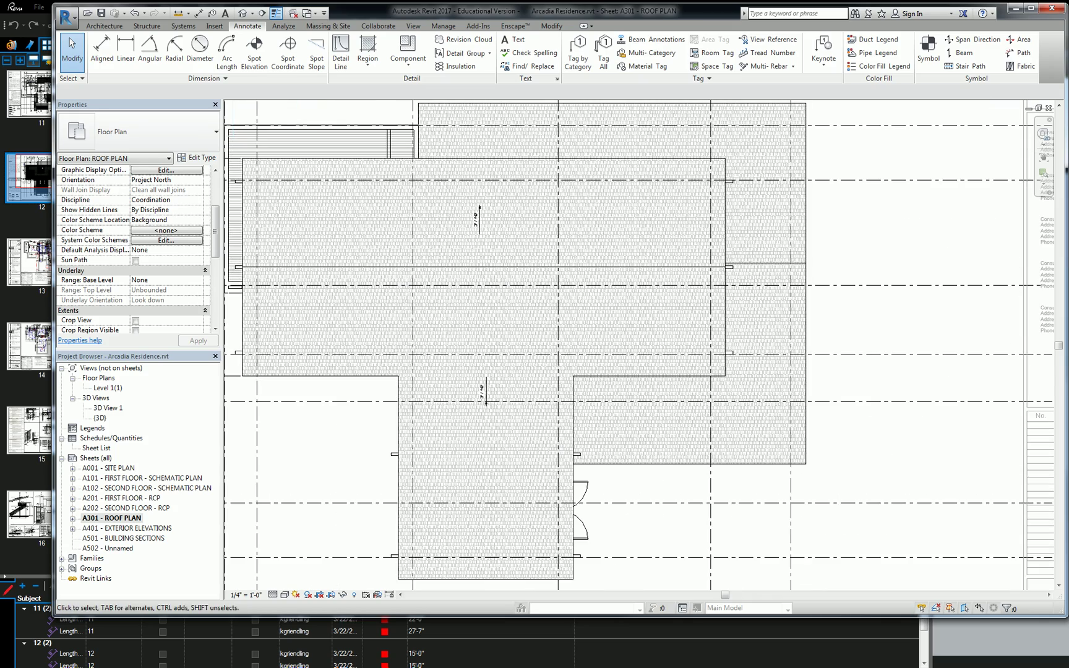
pyautogui.hotkey('alt', 'Tab')
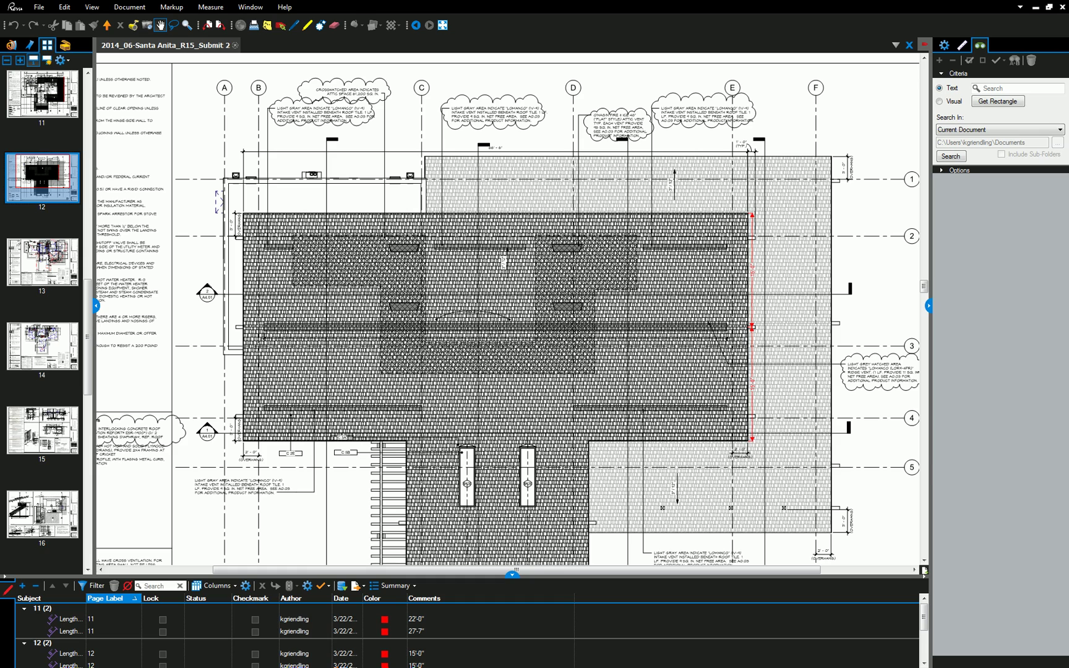
pyautogui.scroll(3, 770, 420)
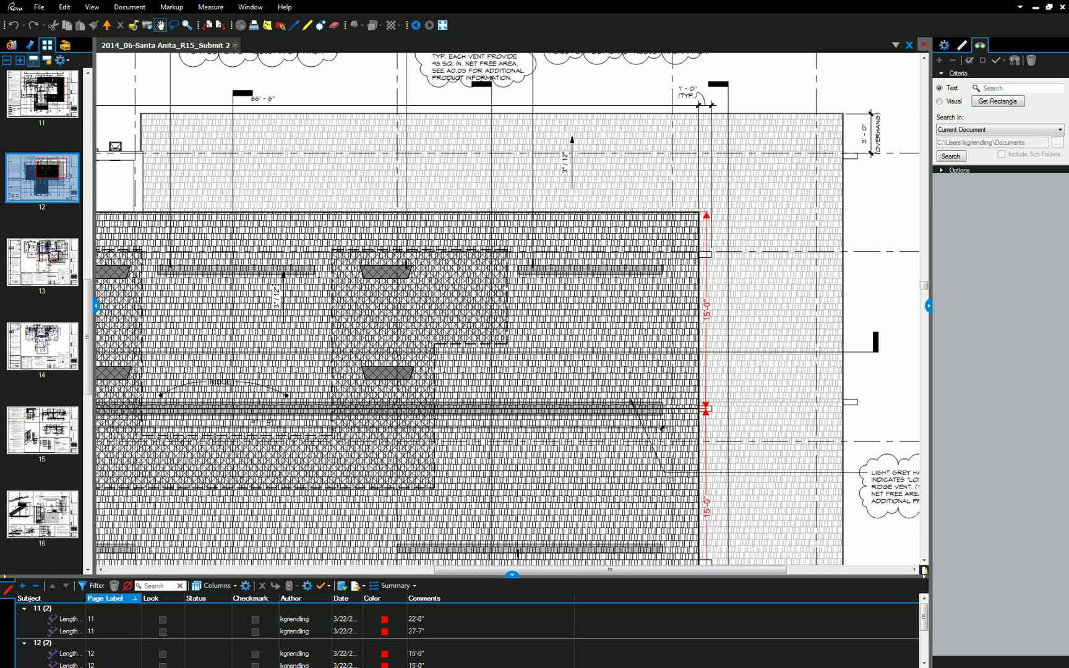
# Select both lower roof pieces and turn on Halftone via Override Graphics in View by Element.
pyautogui.hotkey('alt', 'Tab')
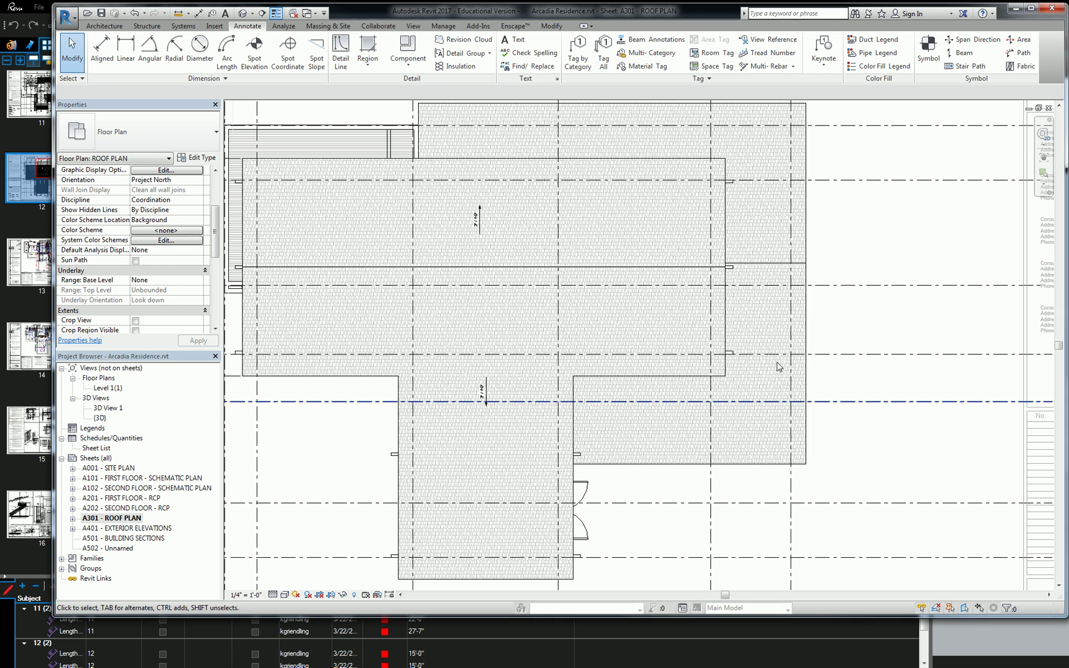
pyautogui.click(793, 252)
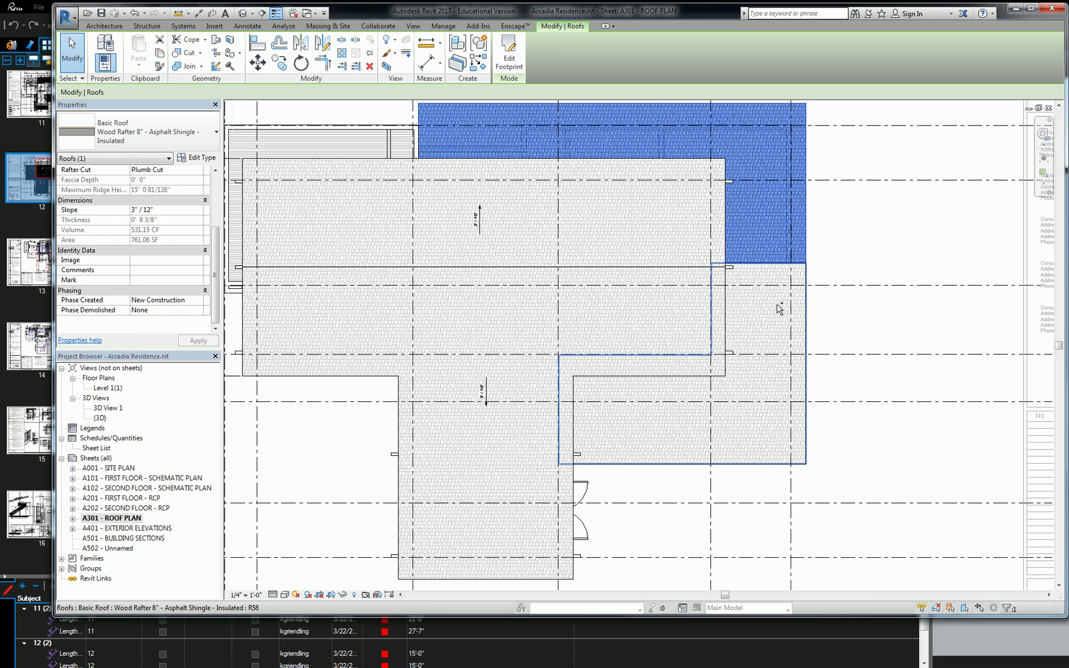
pyautogui.keyDown('ctrl'); pyautogui.click(776, 305); pyautogui.keyUp('ctrl')
pyautogui.scroll(-3, 777, 305)
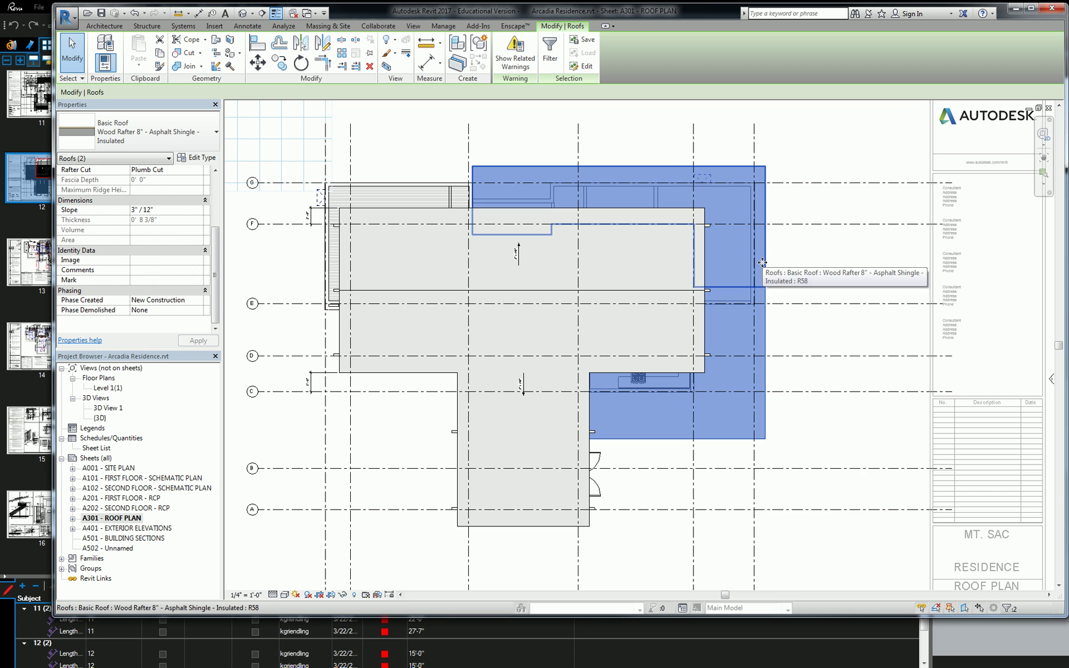
pyautogui.rightClick(765, 264)
pyautogui.moveTo(829, 350)
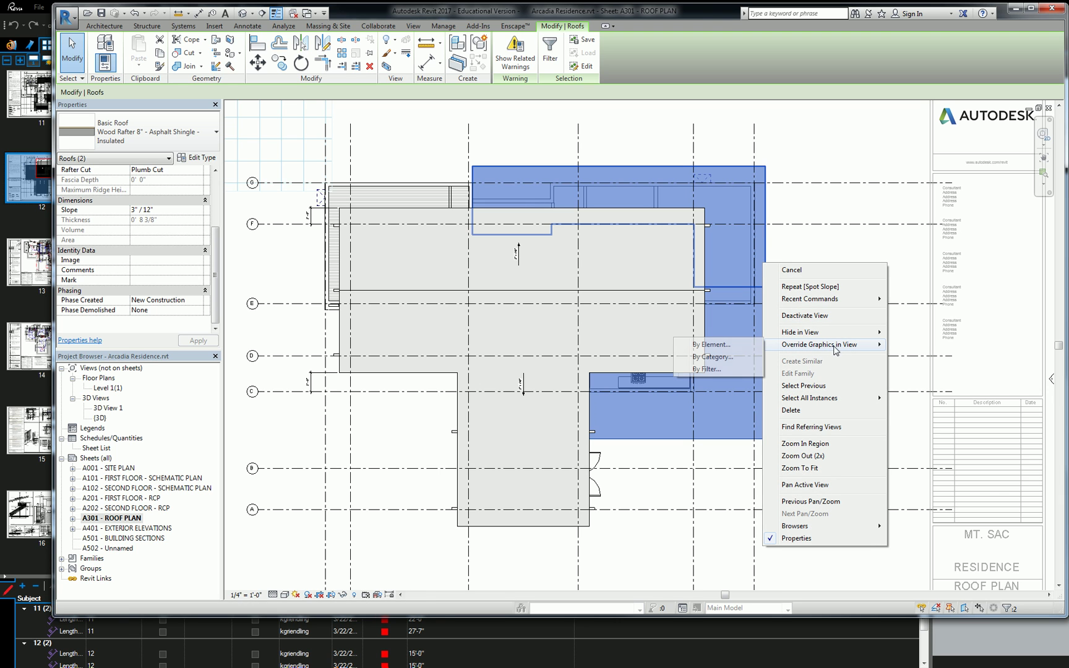
pyautogui.click(742, 351)
pyautogui.click(621, 269)
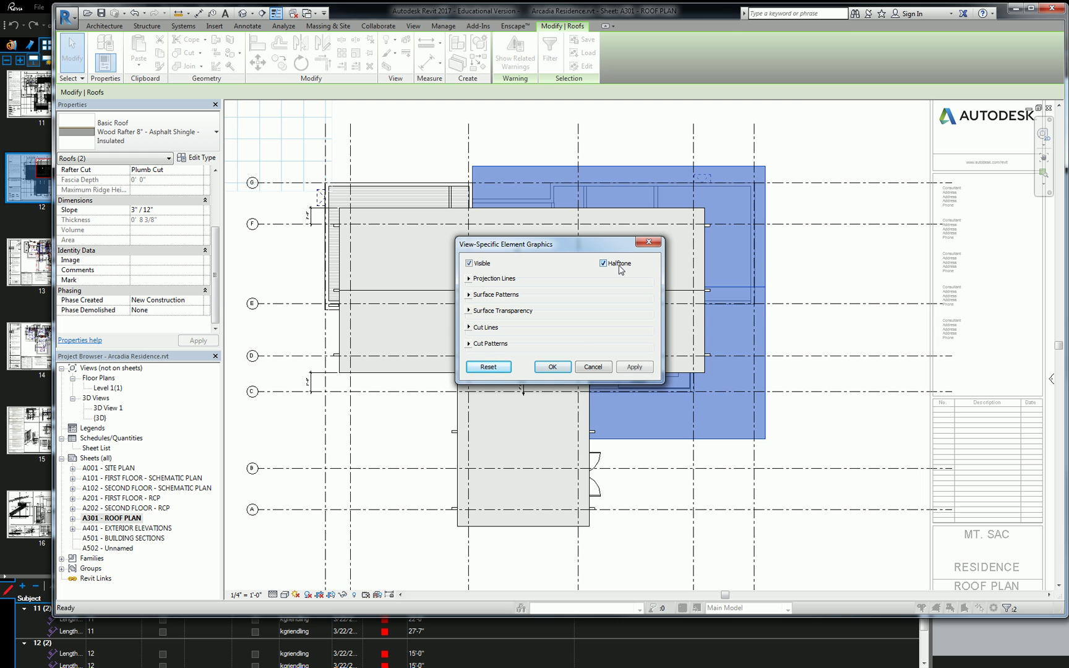
pyautogui.click(565, 369)
pyautogui.click(833, 281)
pyautogui.scroll(2, 832, 282)
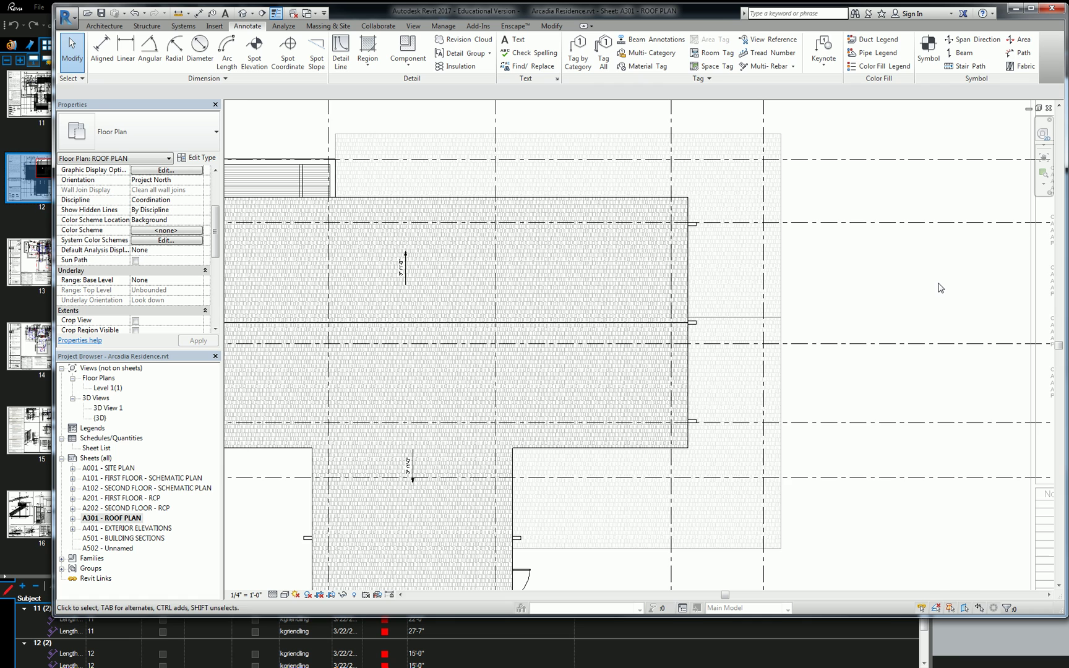
# Select both lower roof pieces on the A301 Roof Plan.
pyautogui.scroll(-3, 940, 287)
pyautogui.scroll(3, 790, 244)
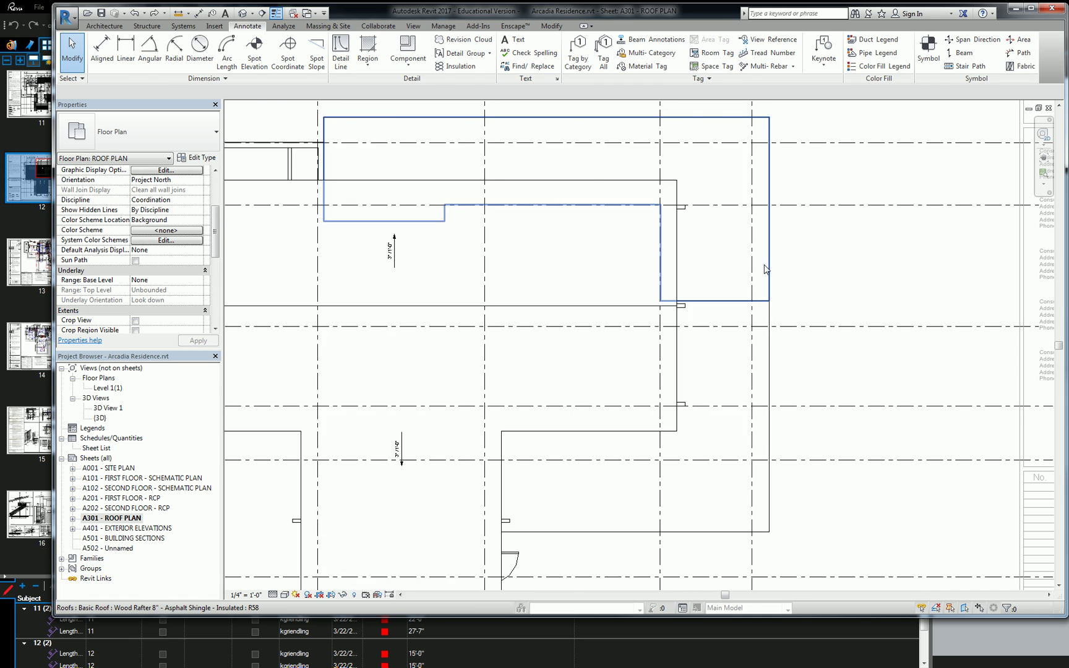
pyautogui.click(765, 272)
pyautogui.keyDown('ctrl'); pyautogui.click(765, 318); pyautogui.keyUp('ctrl')
# Override their surface pattern colour to light gray RGB 176-176-176 in this view, then deselect.
pyautogui.rightClick(762, 273)
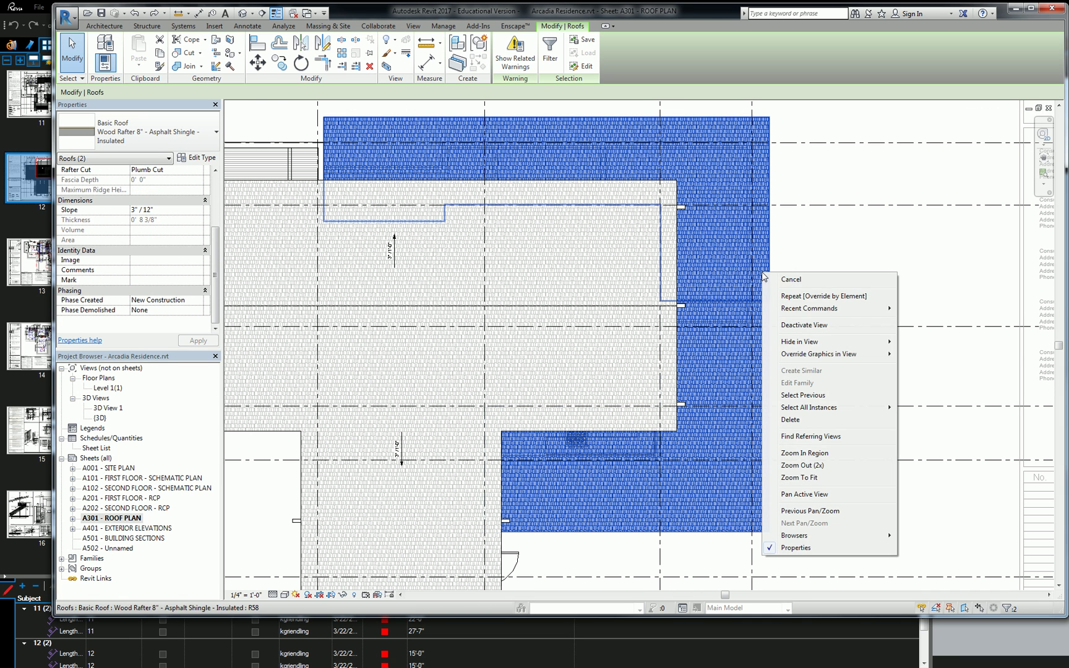
pyautogui.moveTo(826, 355)
pyautogui.click(745, 356)
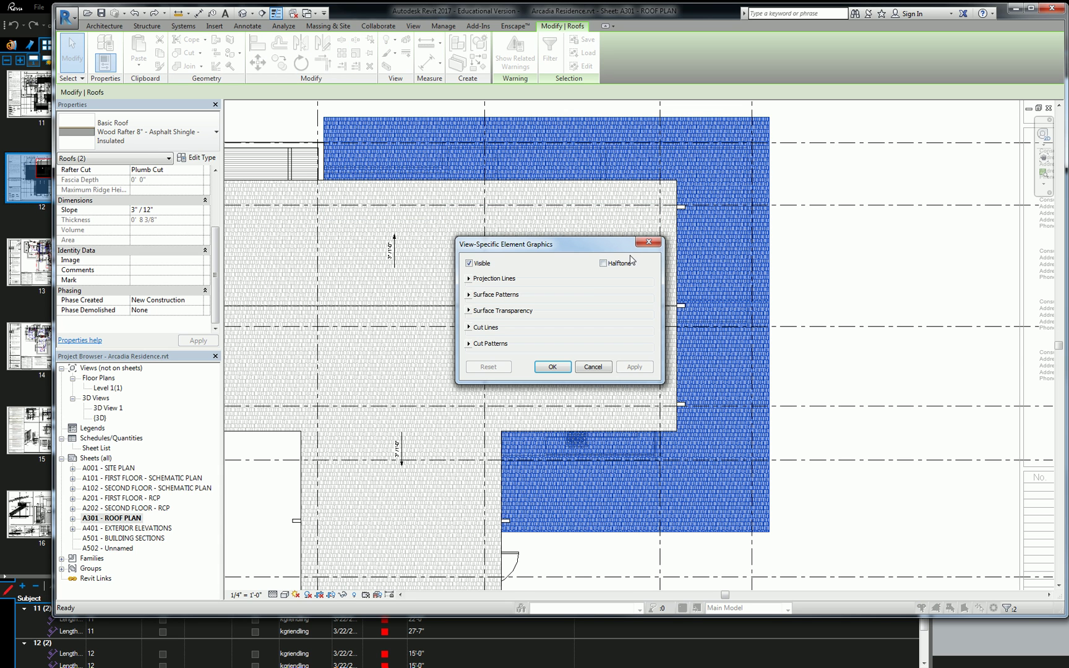
pyautogui.click(469, 295)
pyautogui.click(552, 324)
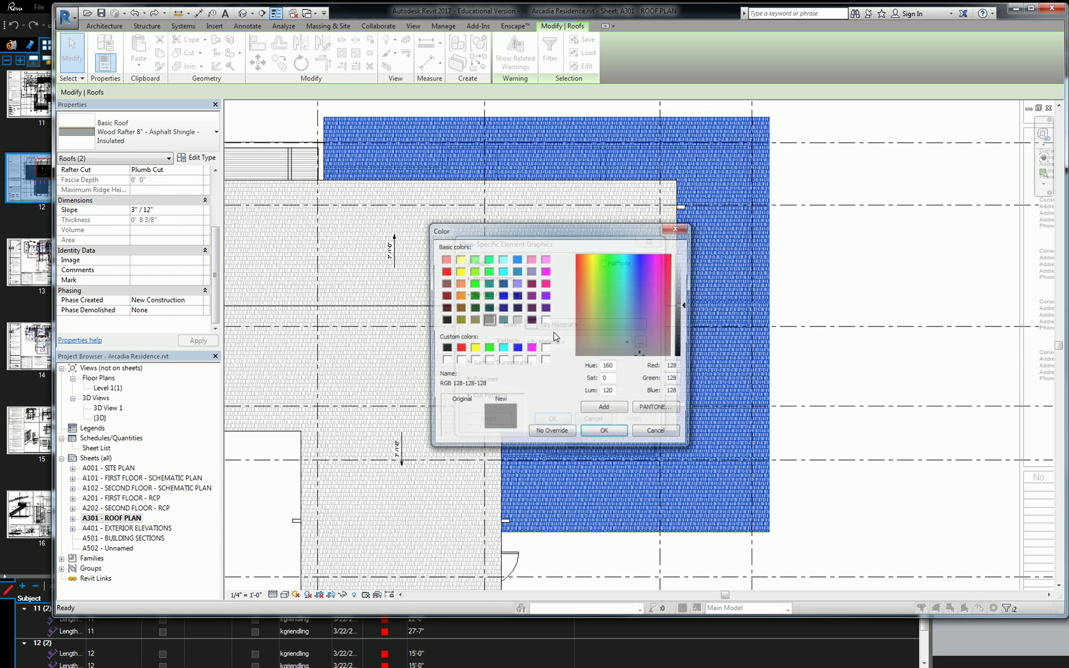
pyautogui.moveTo(685, 306); pyautogui.dragTo(685, 287)
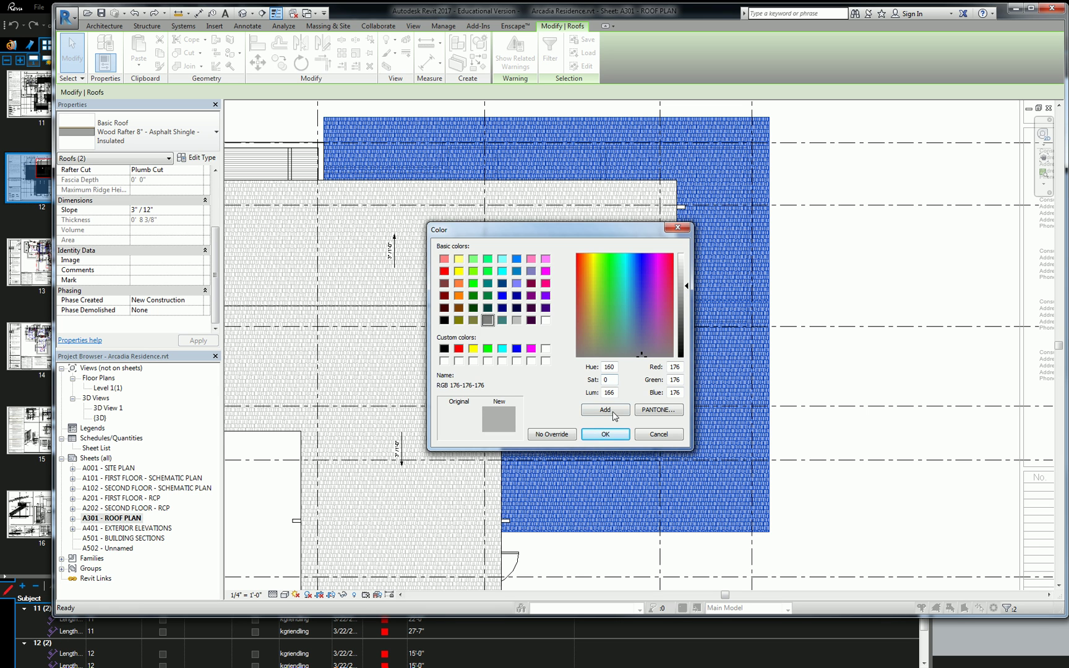
pyautogui.click(605, 434)
pyautogui.click(552, 419)
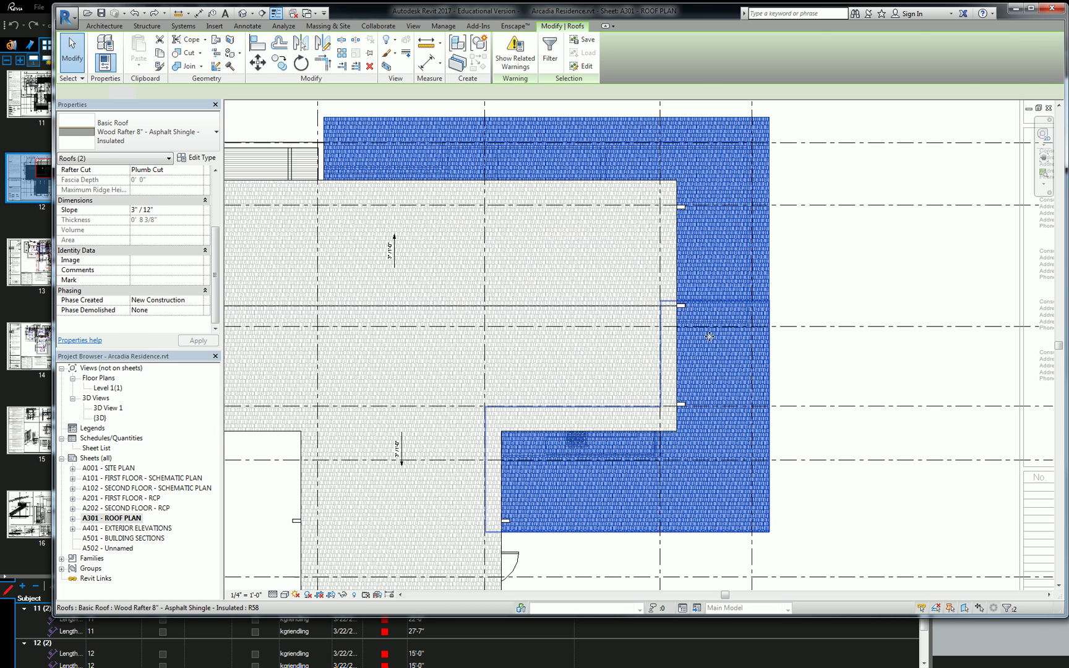
pyautogui.click(822, 283)
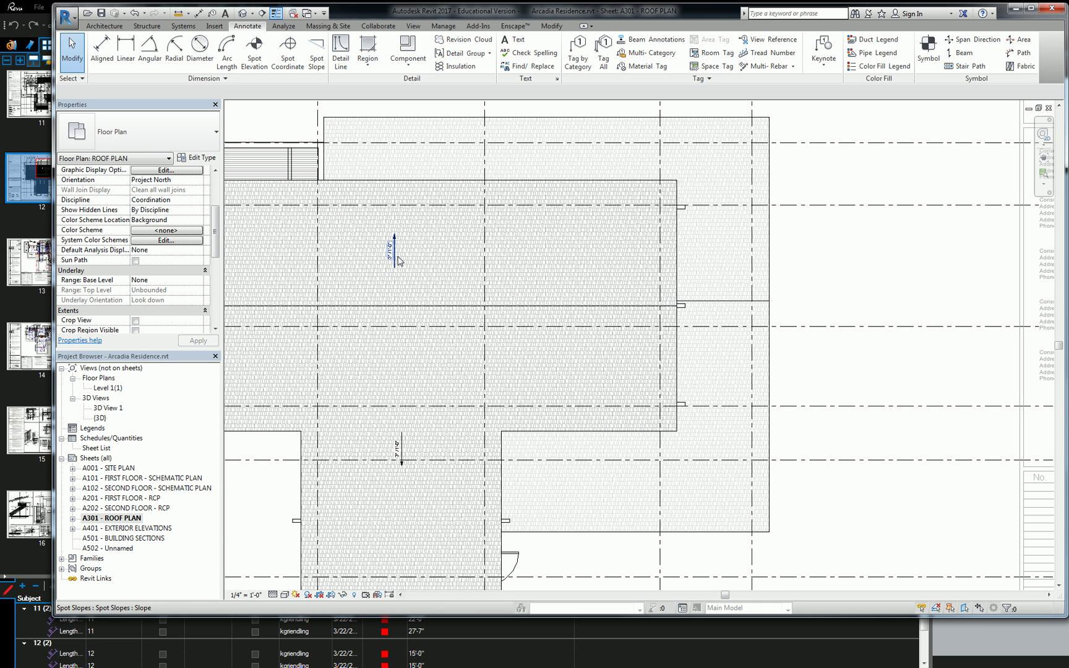
# Open the upper roof slope annotation's type properties and inspect its units format.
pyautogui.click(398, 260)
pyautogui.scroll(5, 394, 245)
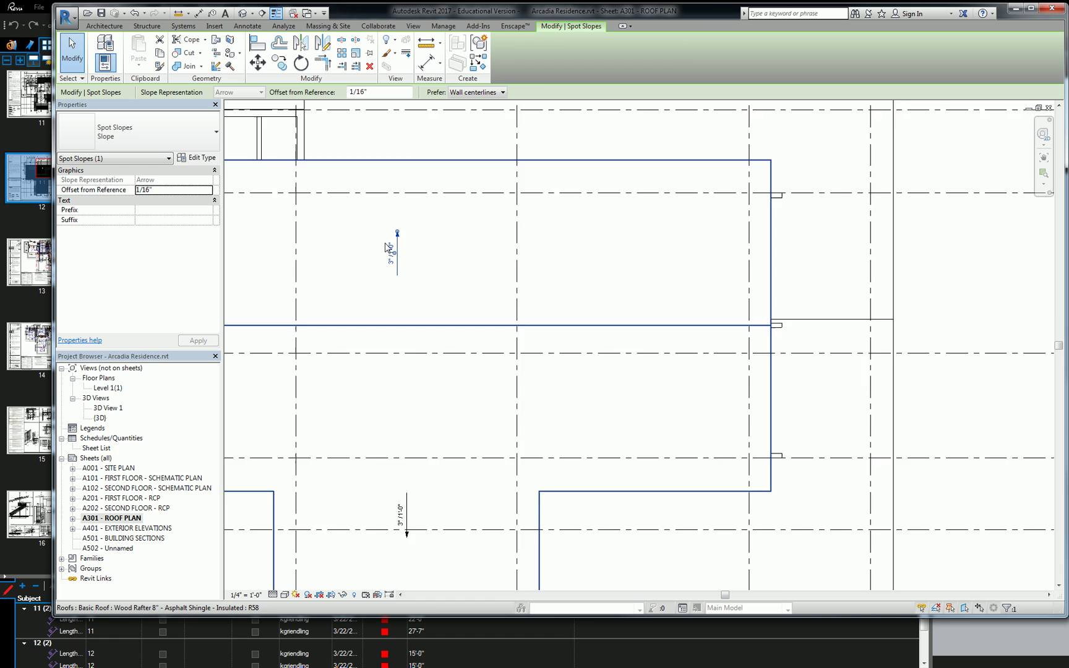
pyautogui.click(197, 158)
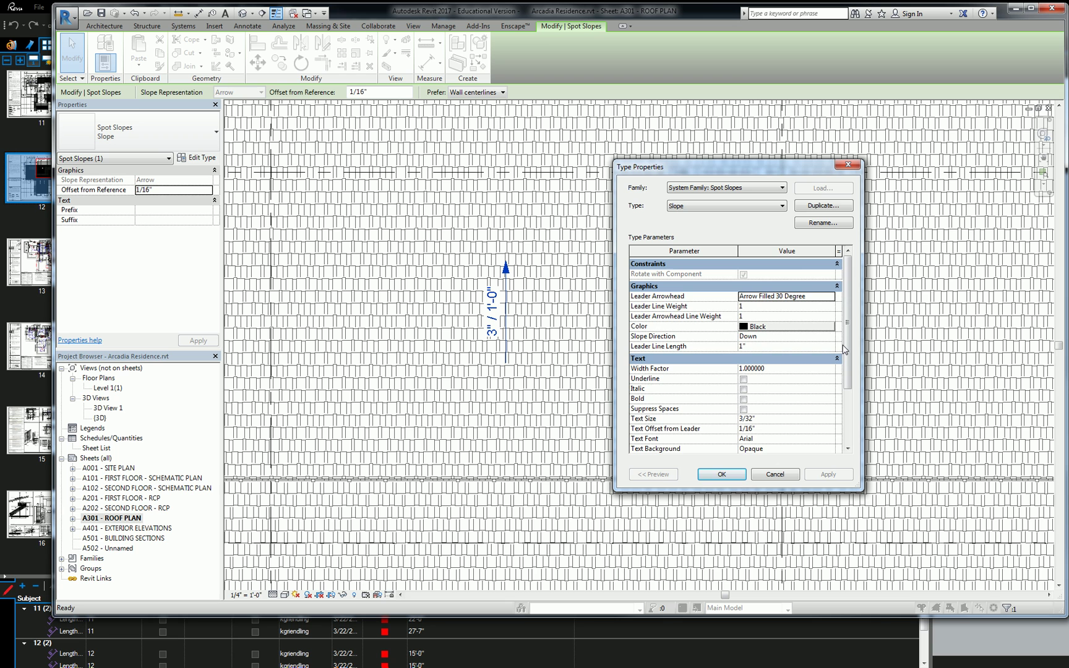
pyautogui.moveTo(844, 350); pyautogui.dragTo(796, 406)
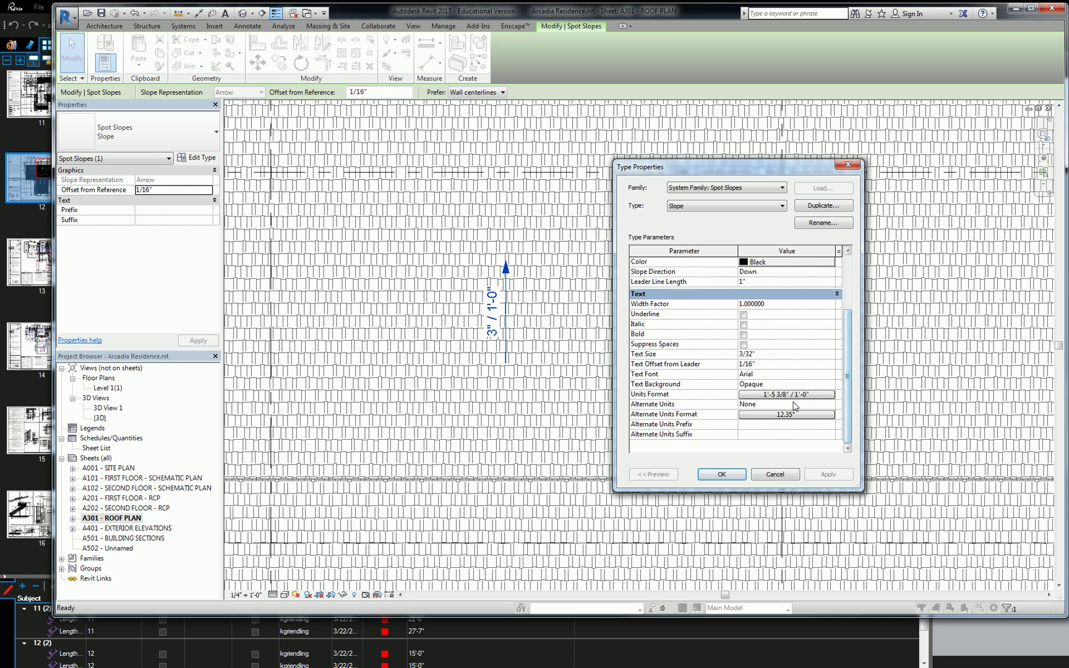
pyautogui.click(793, 395)
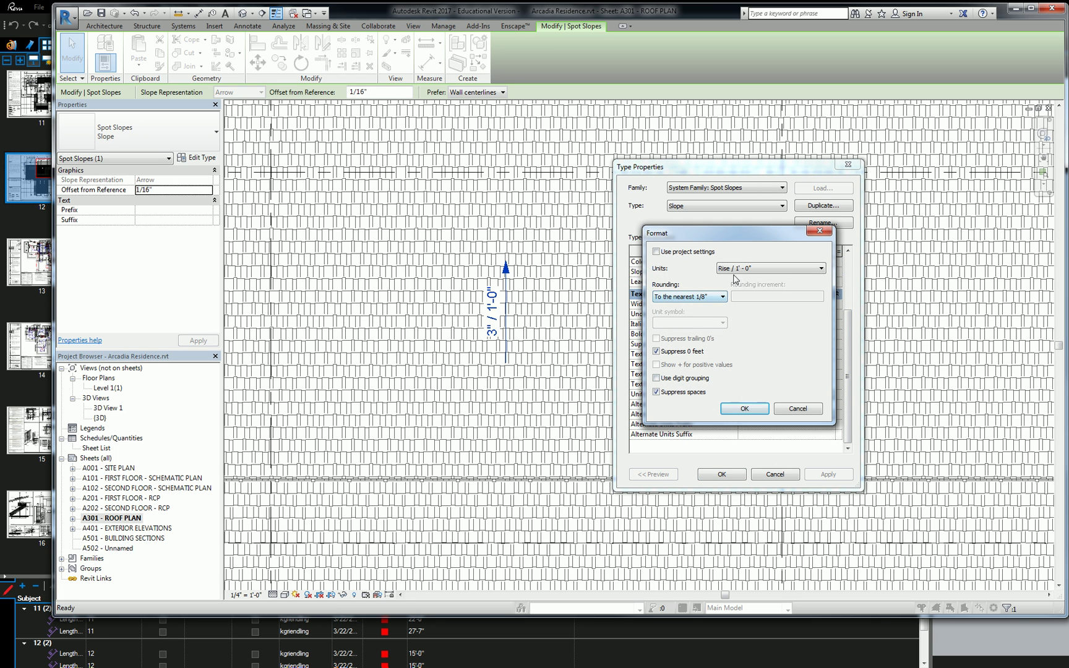
pyautogui.click(818, 231)
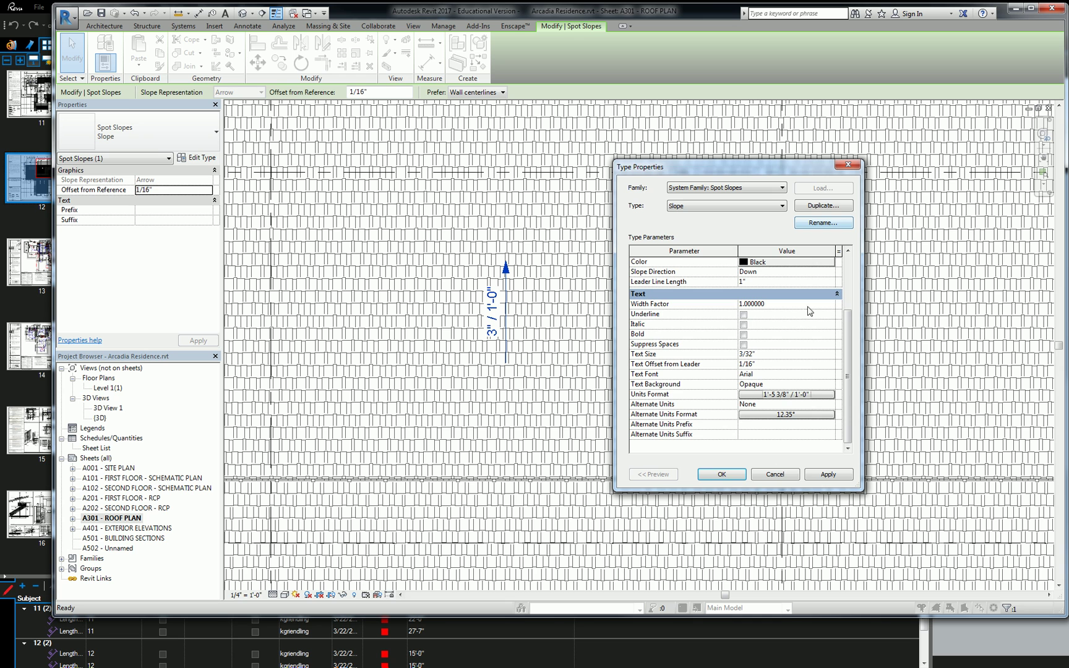
# Review the rounding and slope unit options, keep 1/8" and Rise / 1' - 0", and cancel.
pyautogui.click(772, 396)
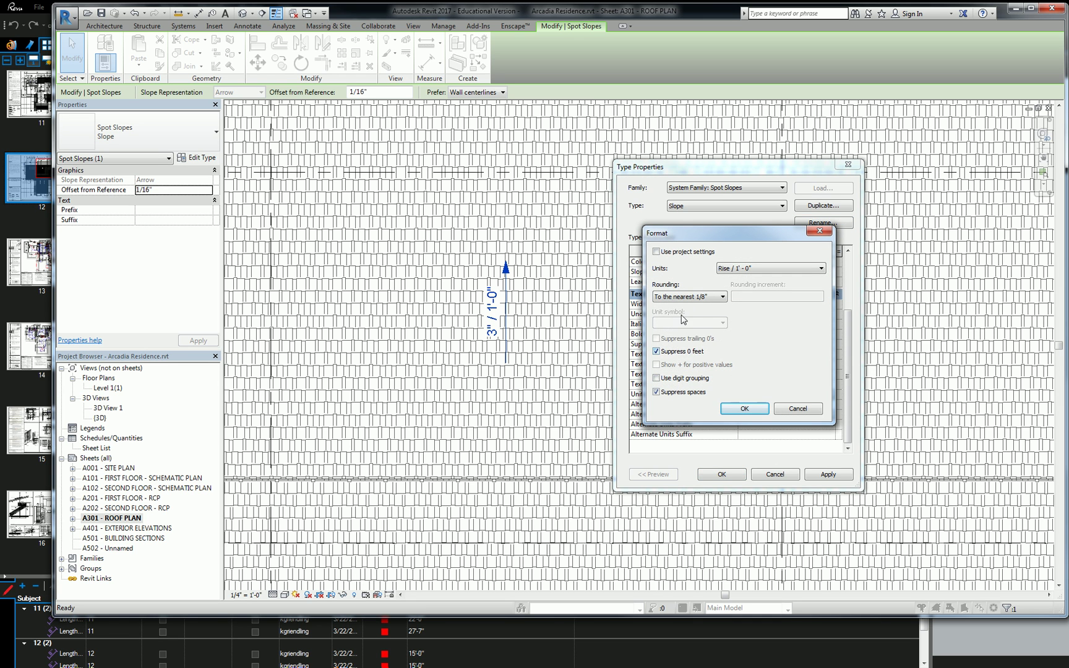
pyautogui.click(685, 297)
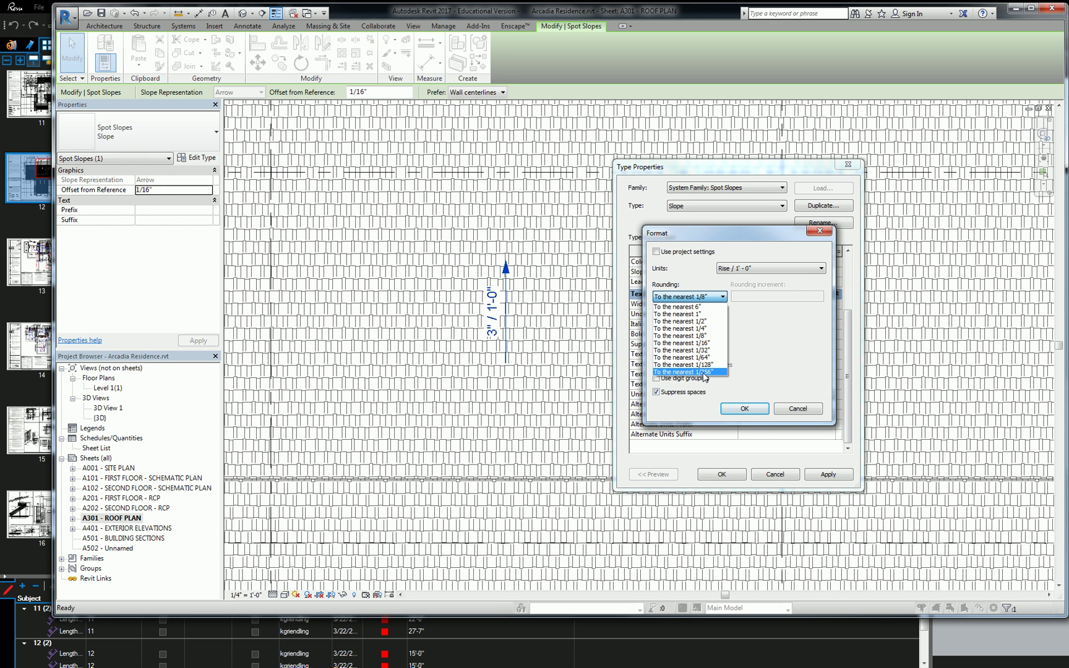
pyautogui.click(821, 231)
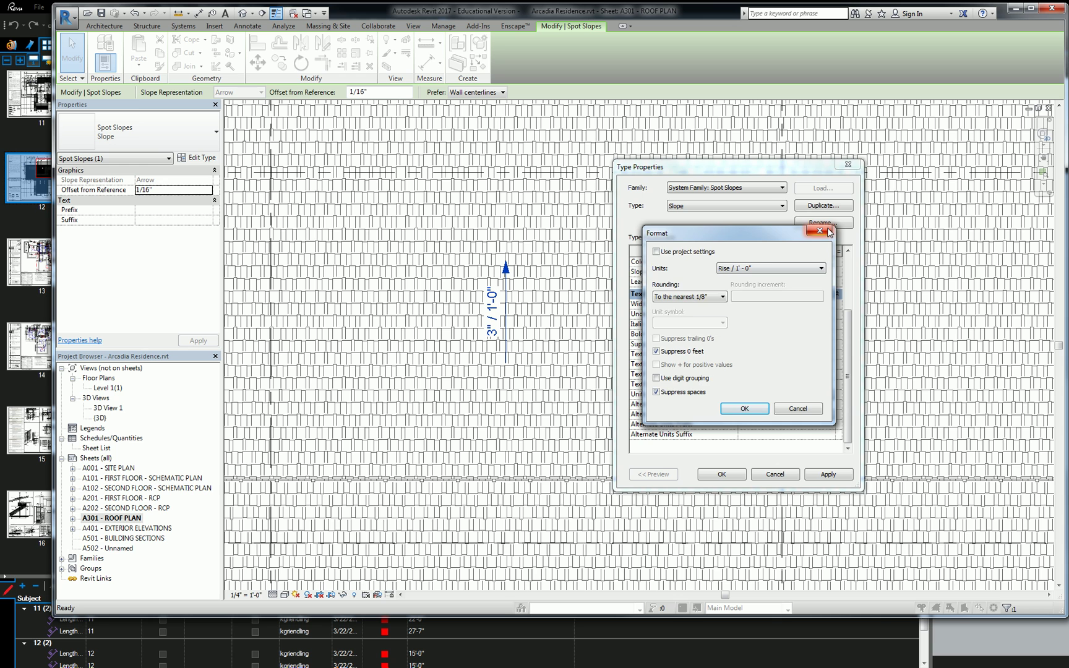
pyautogui.click(821, 232)
pyautogui.click(773, 399)
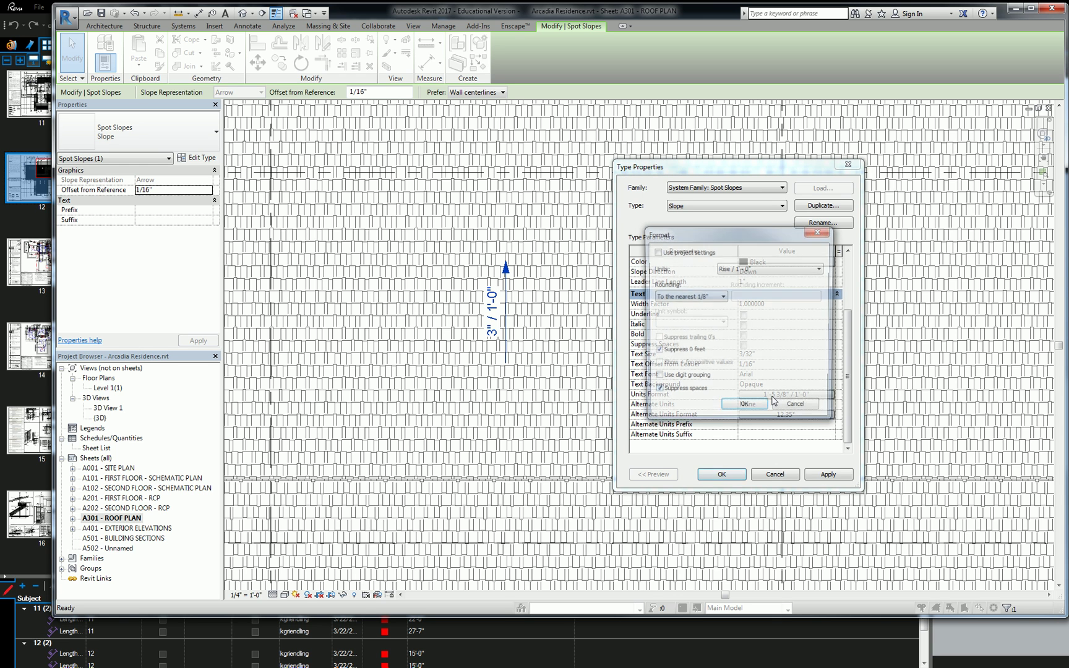
pyautogui.click(749, 269)
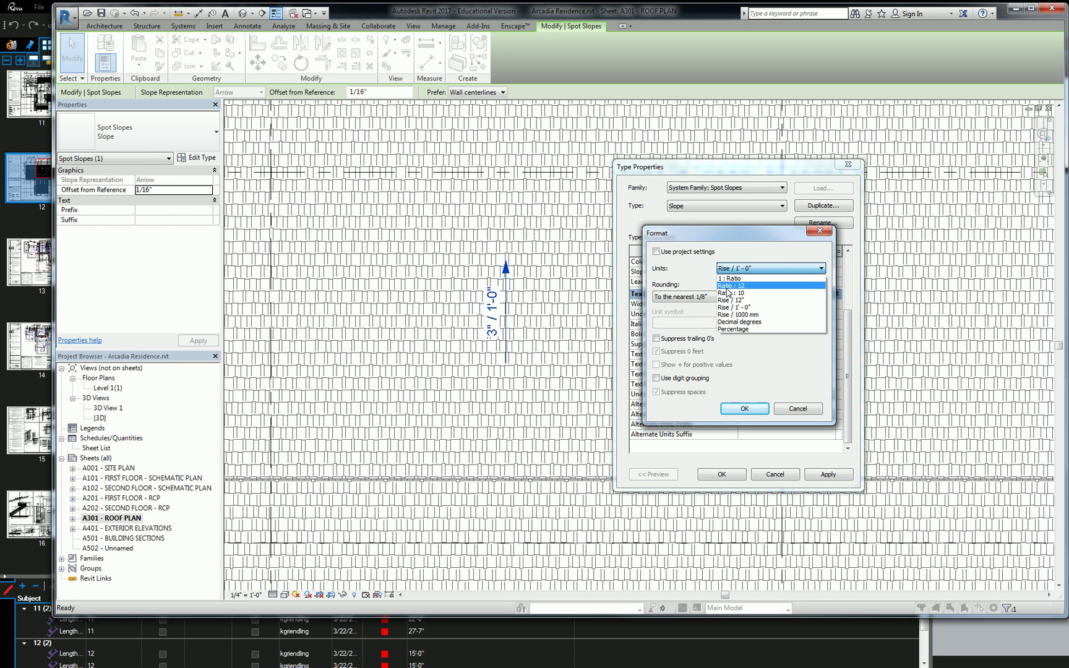
pyautogui.press('Escape')
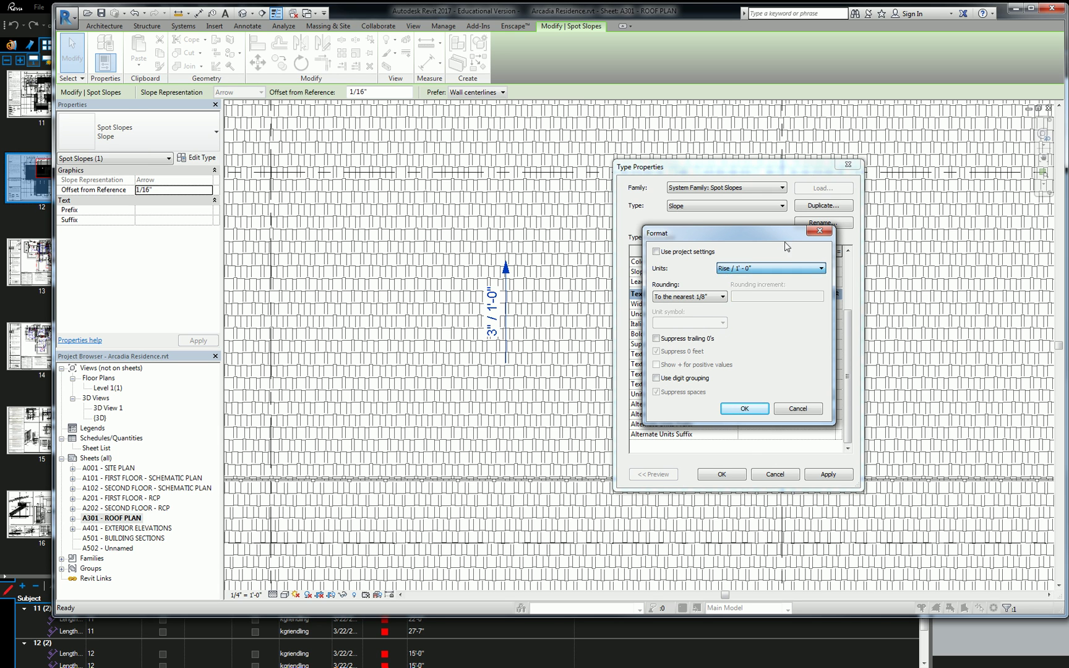
pyautogui.press('Escape')
pyautogui.click(784, 475)
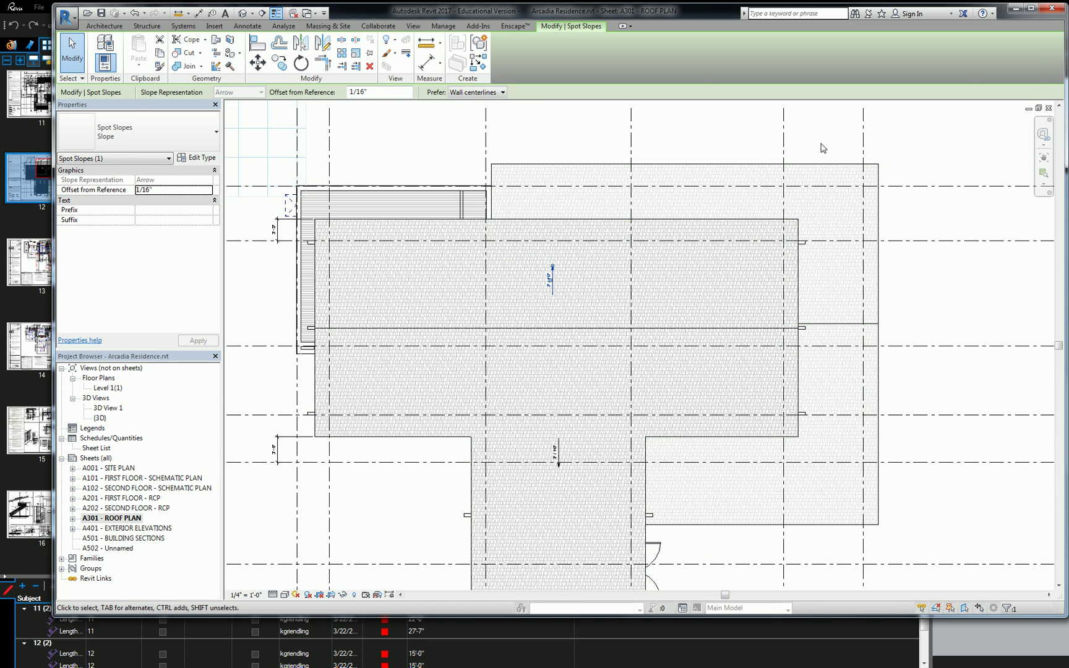
# Deselect the annotation and switch back to the roof plan PDF in Bluebeam Revu.
pyautogui.click(822, 148)
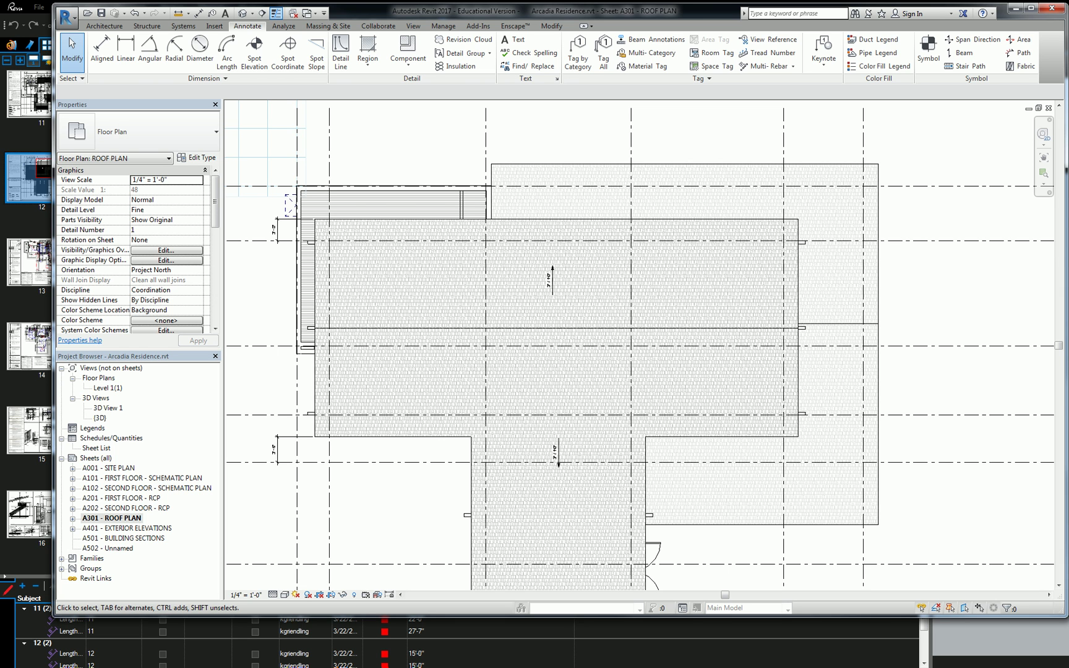
pyautogui.hotkey('alt', 'Tab')
pyautogui.scroll(-1, 522, 320)
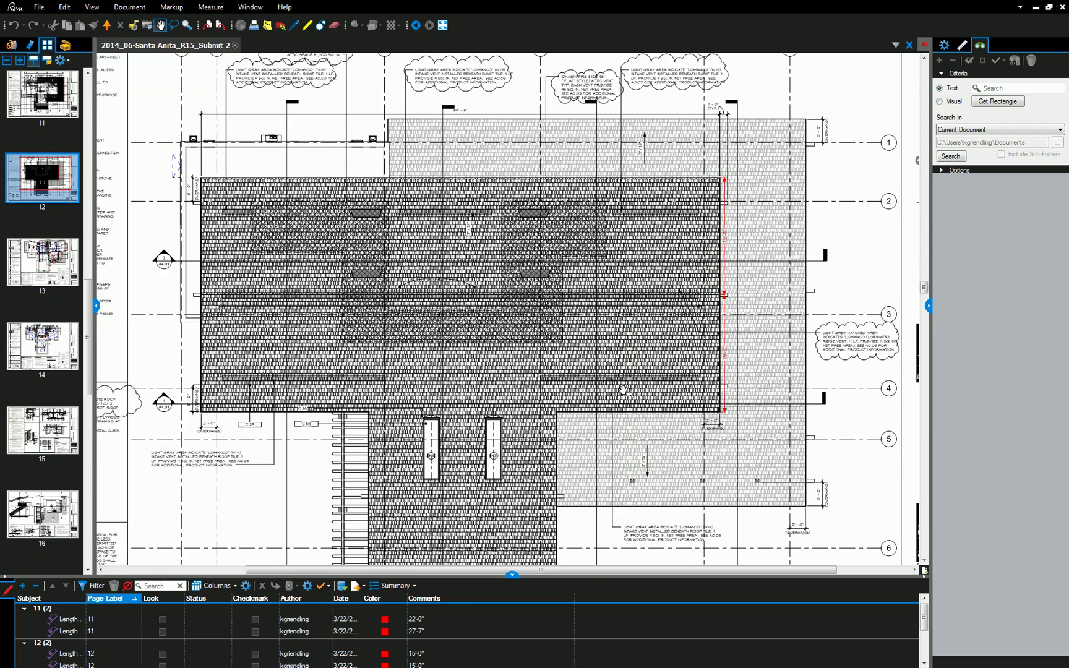
pyautogui.moveTo(621, 383); pyautogui.dragTo(588, 362)
pyautogui.scroll(-2, 588, 362)
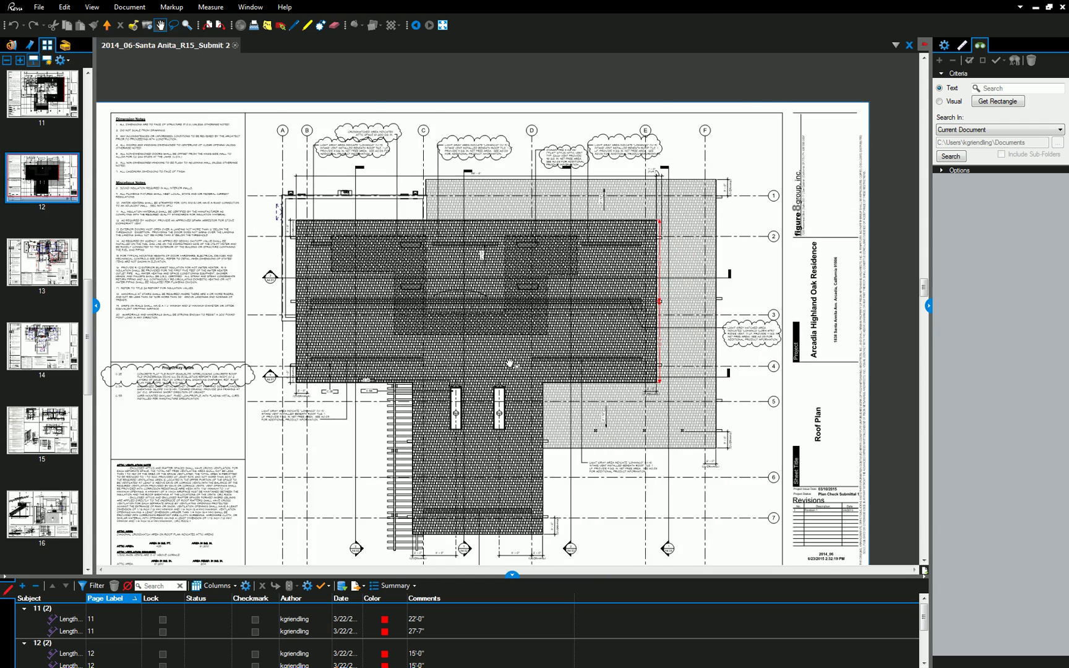
pyautogui.scroll(1, 442, 256)
pyautogui.scroll(2, 442, 257)
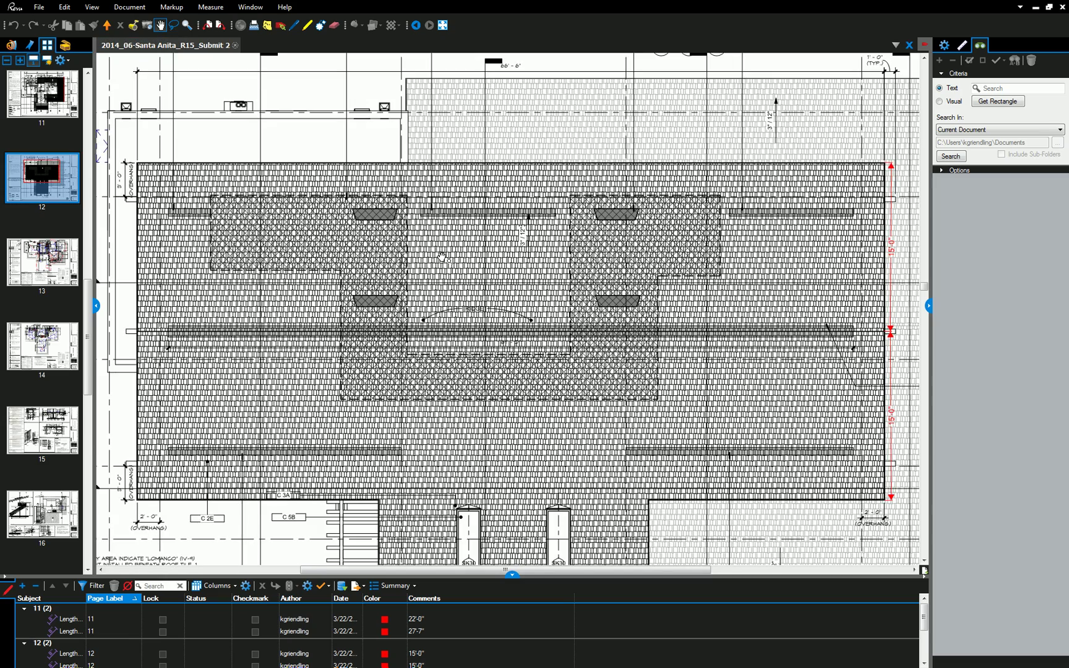
pyautogui.scroll(-2, 441, 256)
pyautogui.scroll(-2, 487, 298)
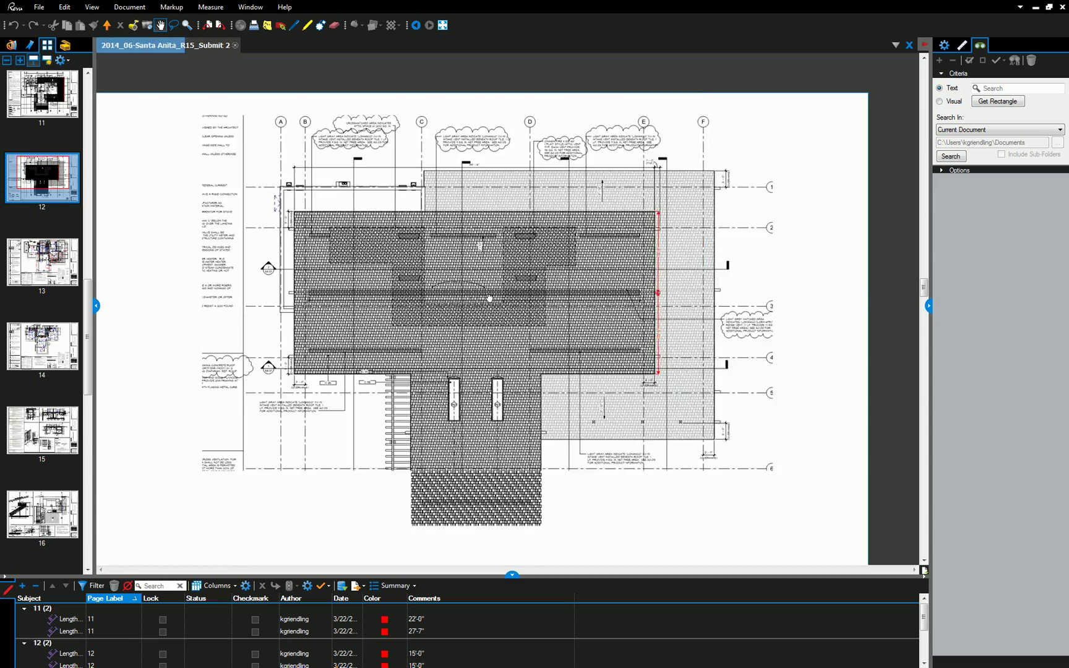
pyautogui.scroll(3, 532, 266)
pyautogui.scroll(2, 545, 232)
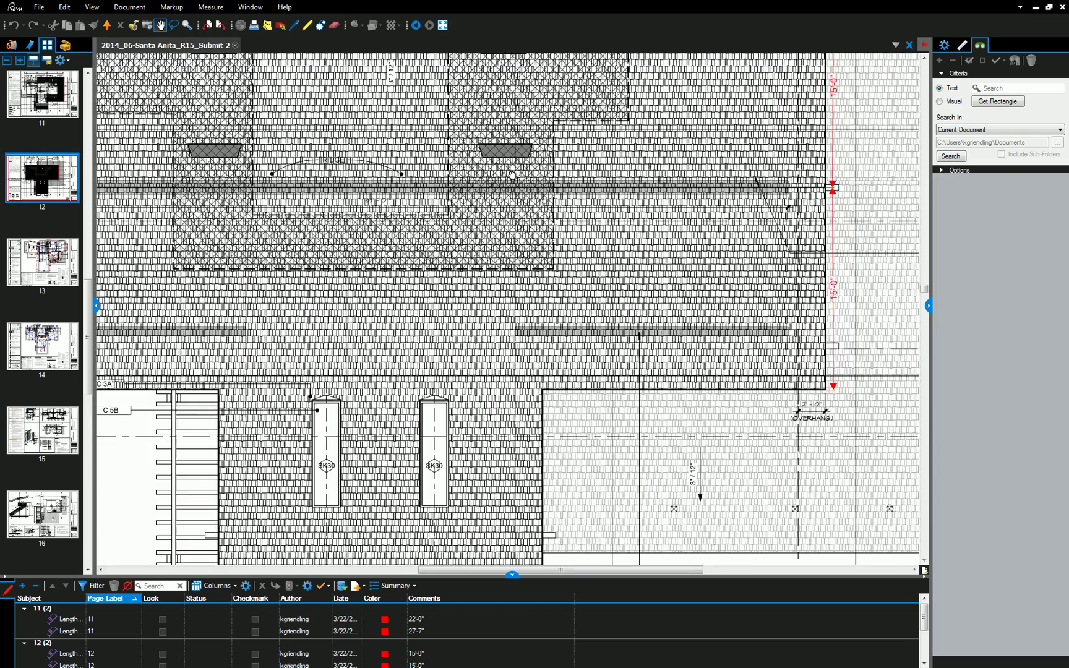
pyautogui.scroll(-2, 545, 233)
pyautogui.scroll(4, 311, 231)
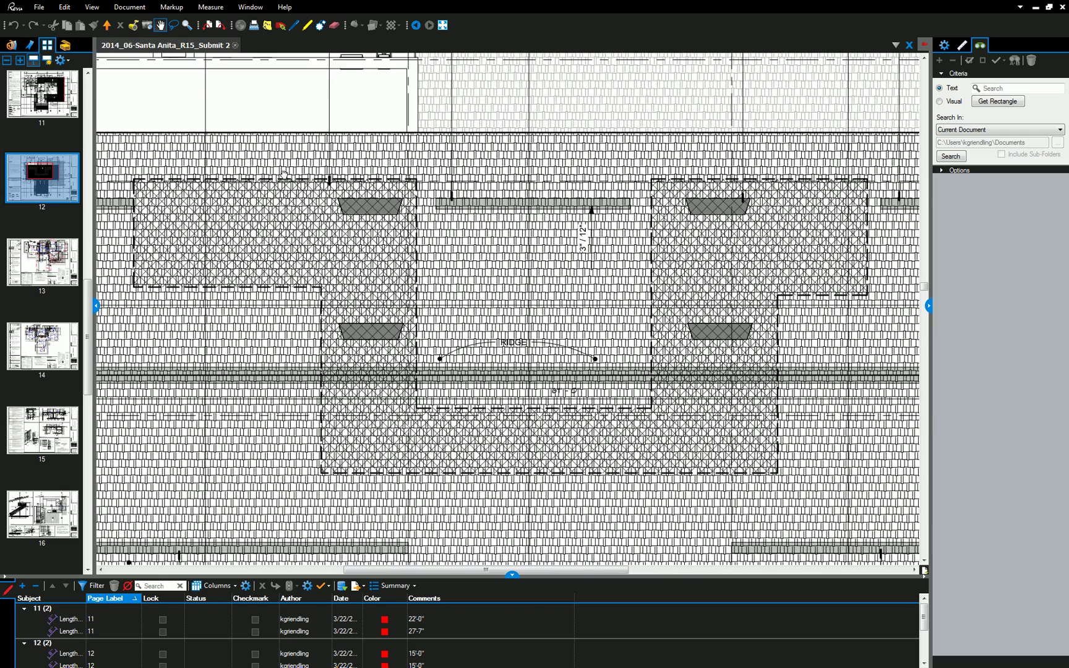
pyautogui.scroll(-3, 311, 231)
pyautogui.scroll(3, 367, 133)
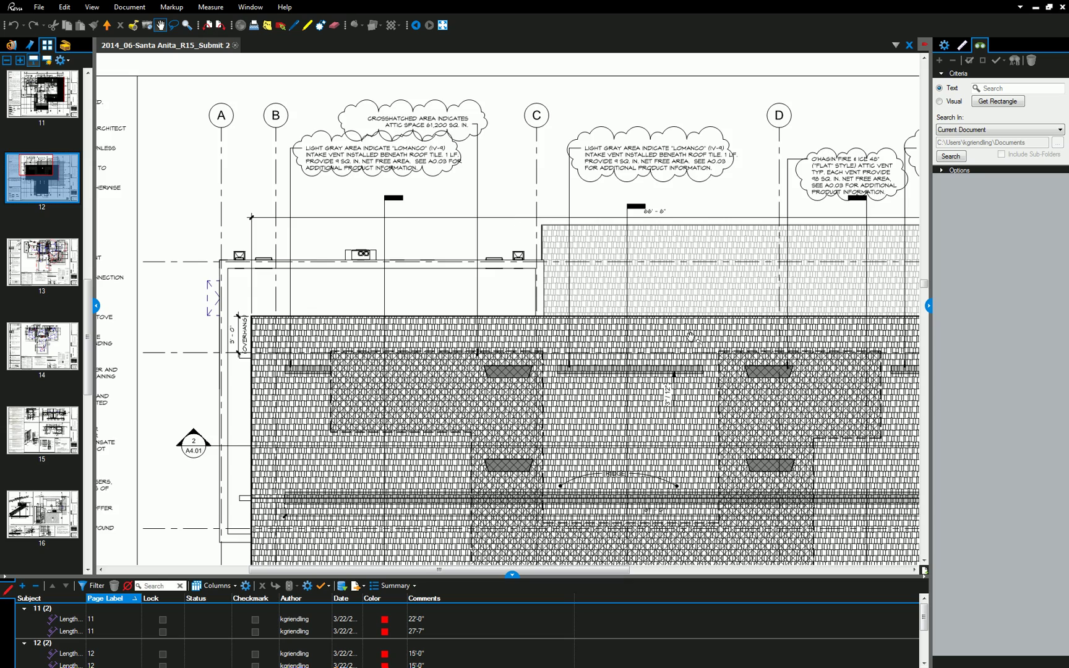
pyautogui.moveTo(698, 341); pyautogui.dragTo(562, 230)
pyautogui.moveTo(570, 318); pyautogui.dragTo(581, 291)
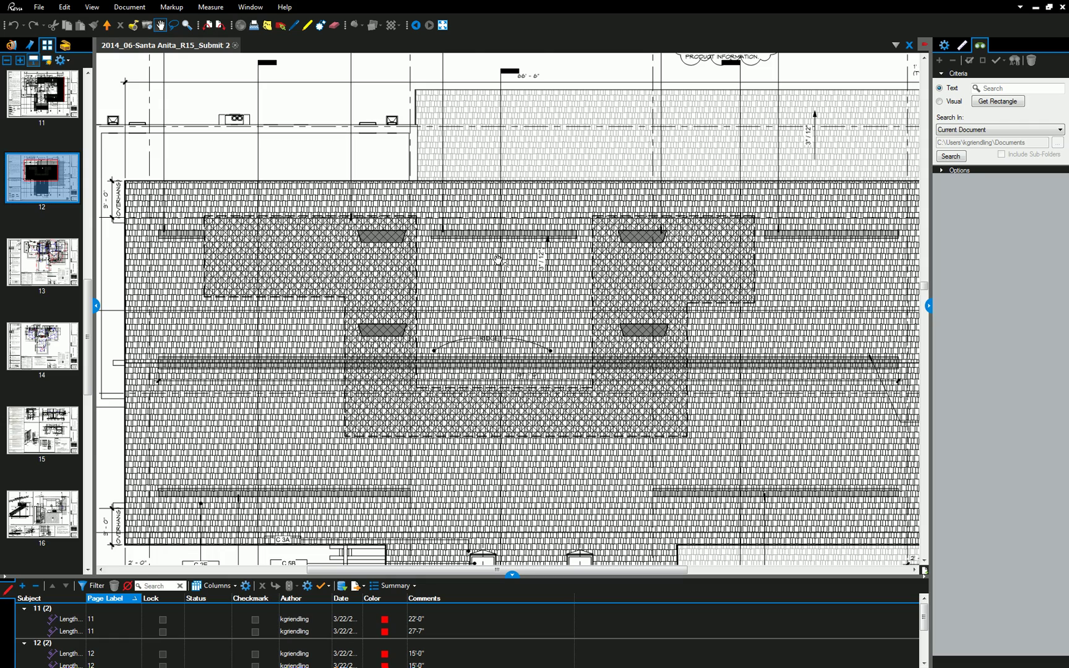
pyautogui.scroll(-5, 411, 322)
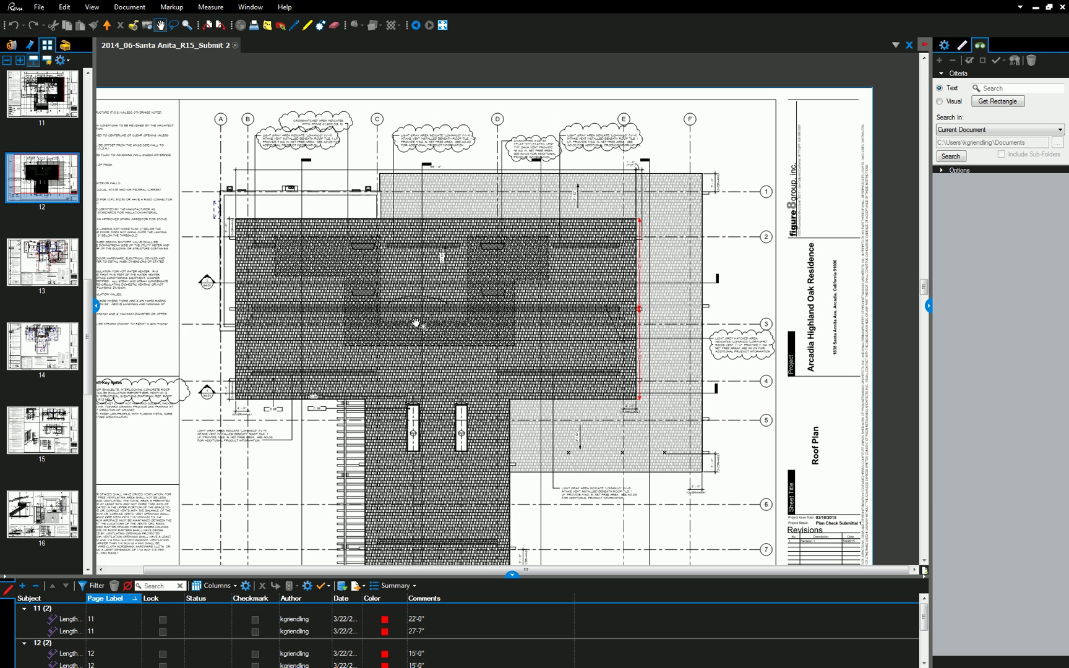
pyautogui.moveTo(376, 397); pyautogui.dragTo(401, 302)
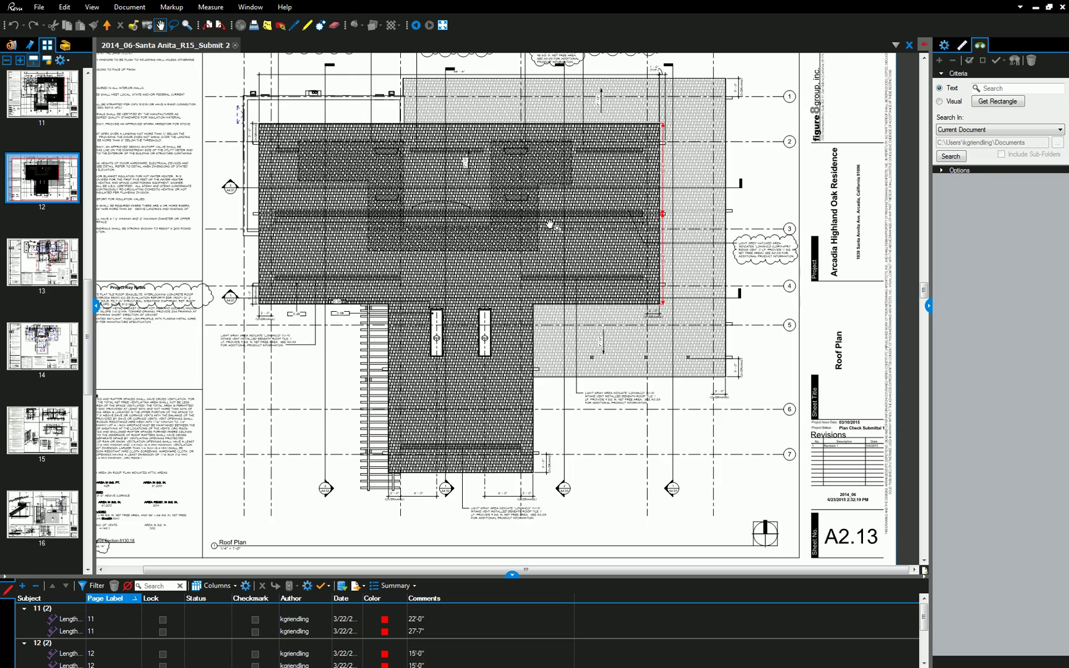
pyautogui.scroll(4, 518, 273)
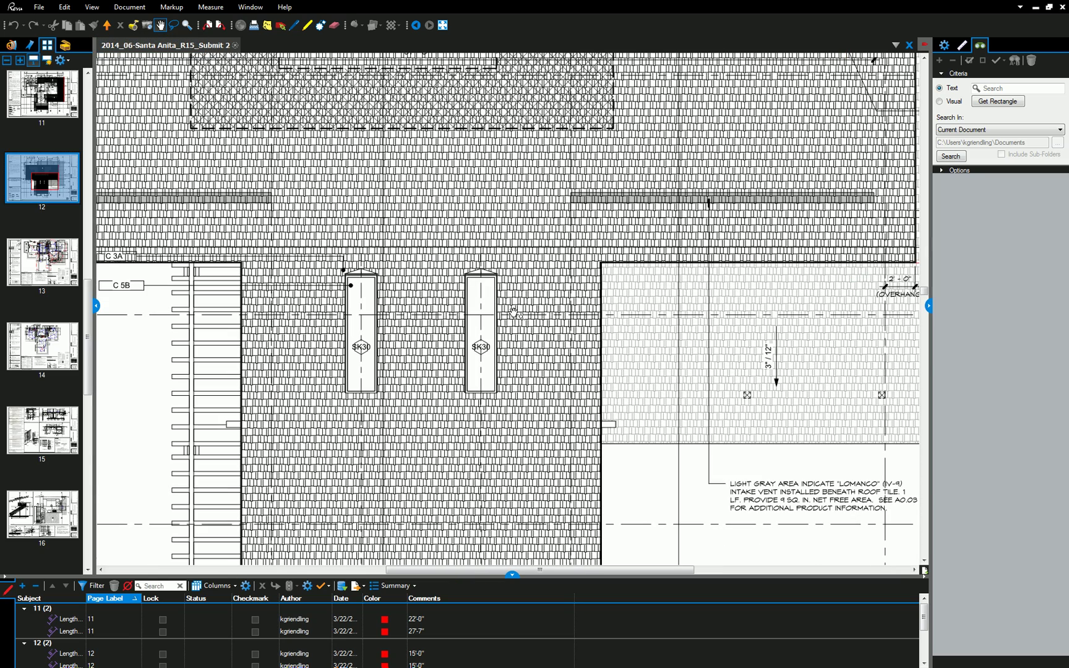